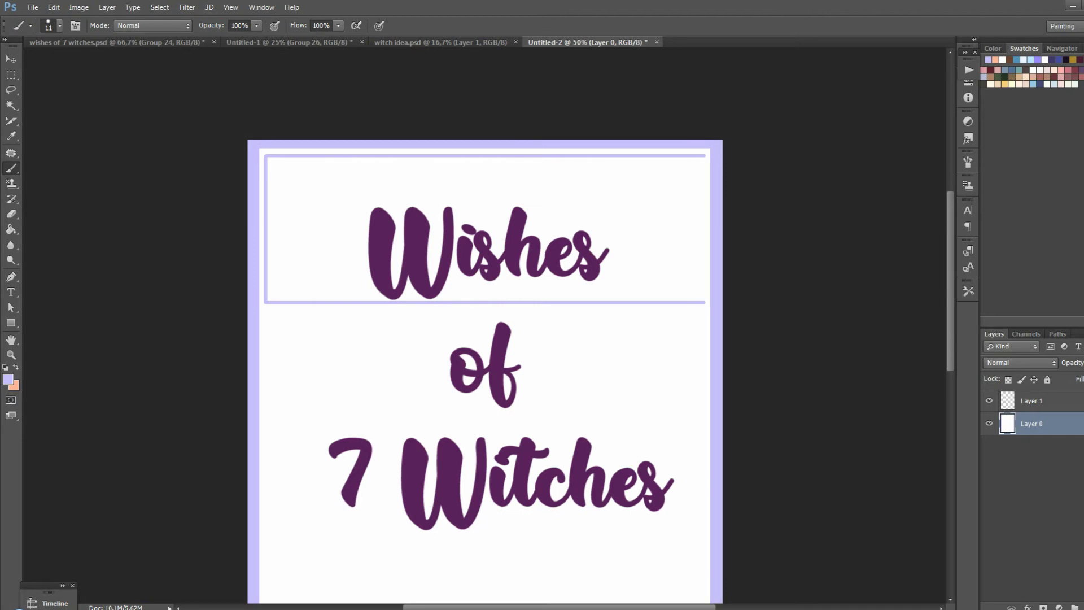
scroll(485, 325, down, 2)
drag(265, 260, 703, 259)
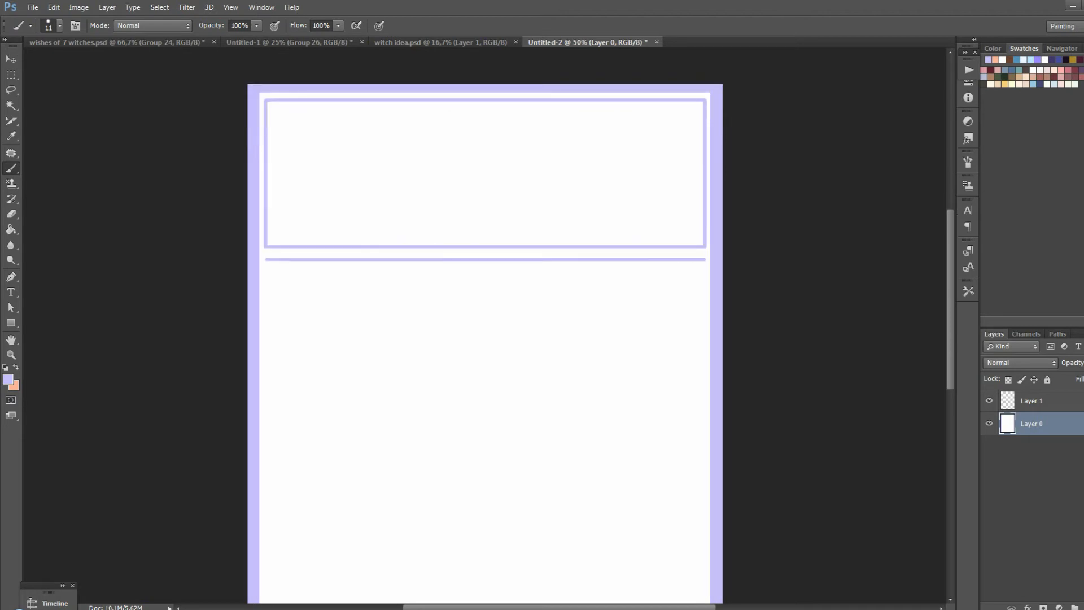
mouse_move(266, 259)
mouse_down()
mouse_move(266, 429)
mouse_move(572, 428)
mouse_move(573, 239)
mouse_up()
scroll(484, 325, down, 2)
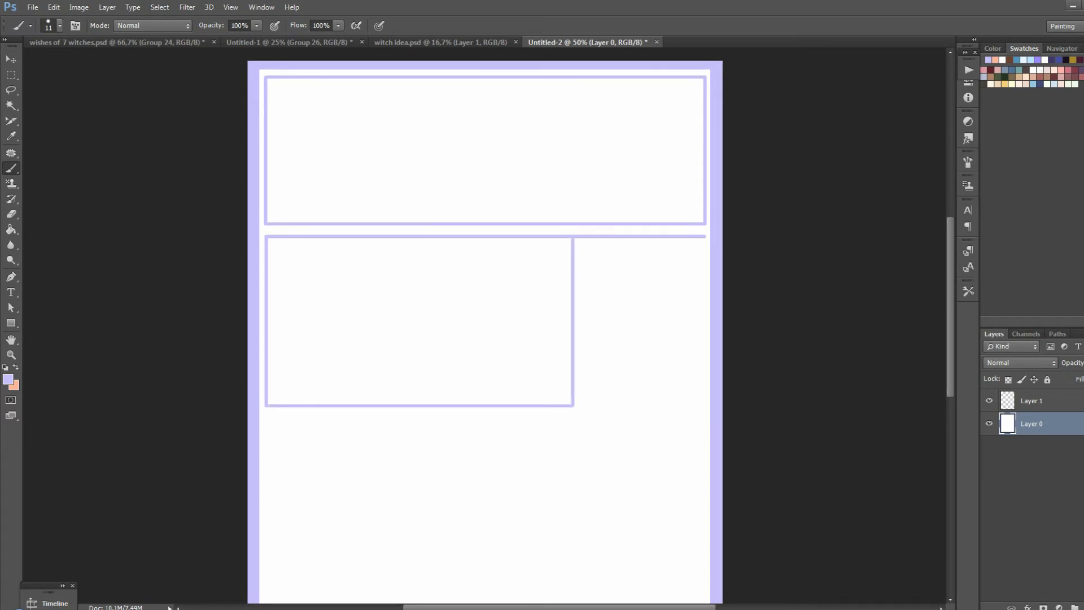
click(377, 237)
shift+click(427, 404)
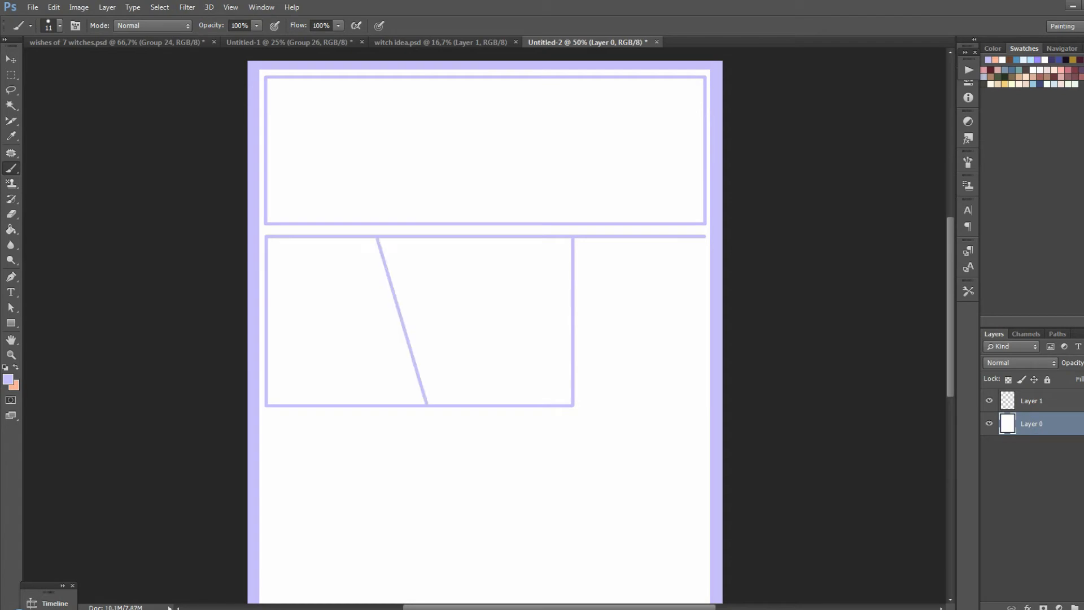
drag(476, 238, 432, 405)
mouse_move(393, 238)
mouse_down()
mouse_move(424, 242)
mouse_move(403, 246)
mouse_up()
key(ctrl+z)
key(ctrl+z)
key(ctrl+z)
key(ctrl+z)
key(ctrl+z)
key(ctrl+z)
key(ctrl+z)
key(ctrl+z)
key(ctrl+z)
key(ctrl+z)
key(ctrl+z)
On Layer 1, draw a full-width rectangular panel frame along the page's top edge and a second-row frame beneath it
click(1032, 400)
drag(266, 77, 702, 77)
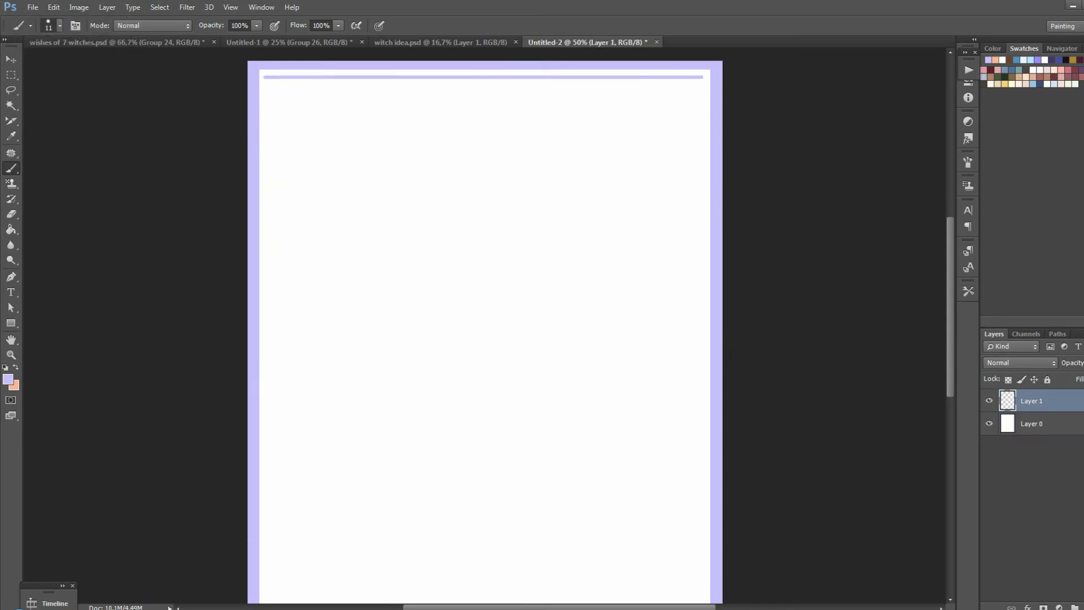
mouse_move(265, 78)
mouse_down()
mouse_move(266, 221)
mouse_move(703, 221)
mouse_move(704, 78)
mouse_up()
drag(264, 235, 701, 235)
mouse_move(265, 237)
mouse_down()
mouse_move(265, 389)
mouse_move(582, 390)
mouse_move(582, 237)
mouse_up()
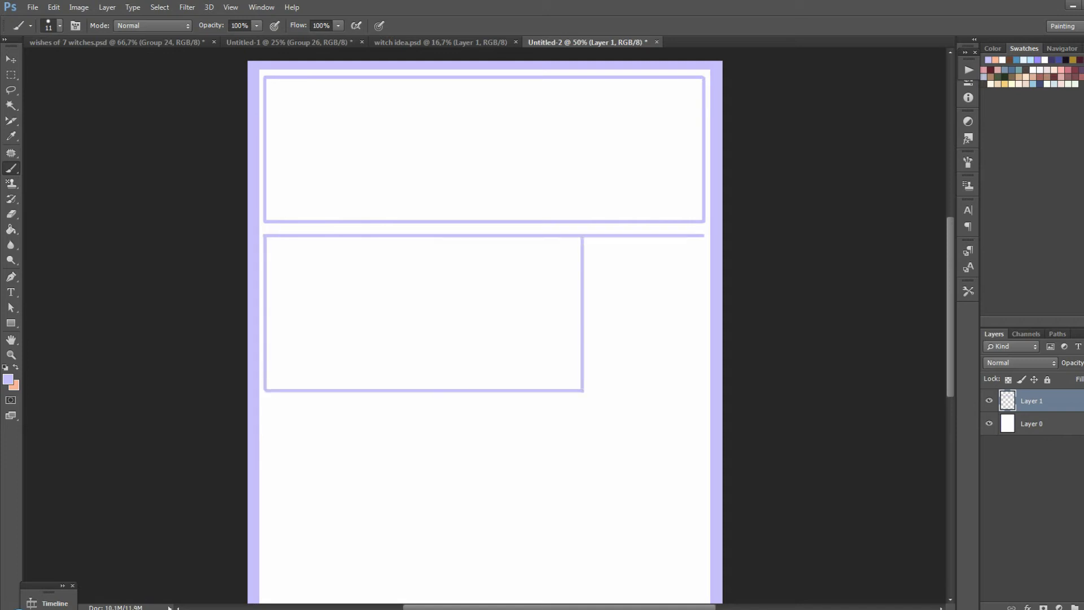
Split the second-row frame into two panels with slanted lines forming a V, and remove the border segments between them
mouse_move(386, 238)
mouse_down()
mouse_move(425, 390)
mouse_move(470, 237)
mouse_up()
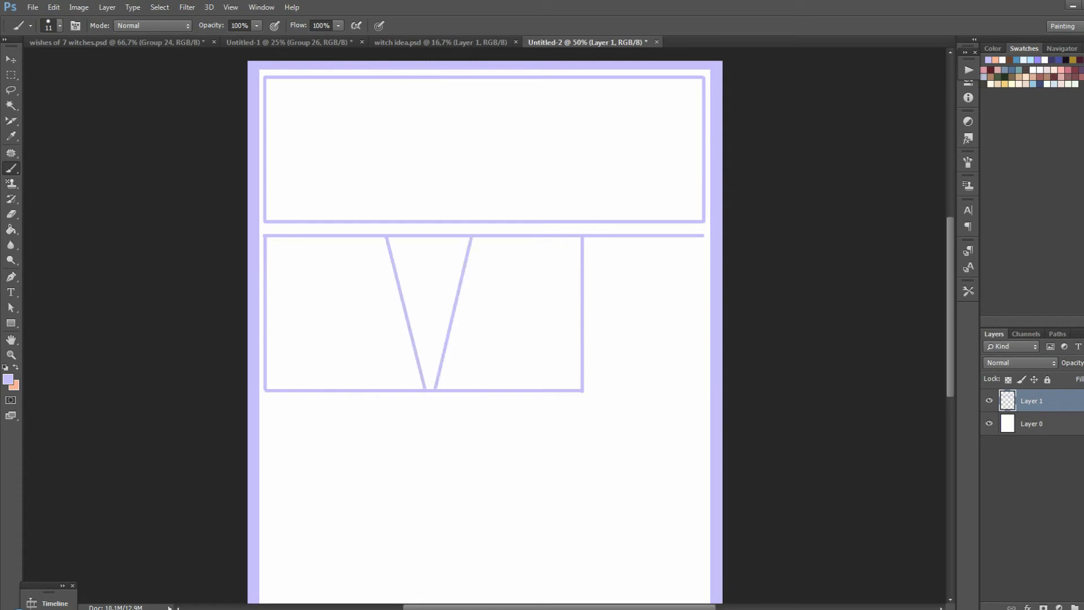
drag(398, 235, 467, 235)
key(ctrl+z)
key(ctrl+z)
click(430, 390)
Draw a tall panel at the second row's right end and a tall narrow panel in the page's lower-left corner
scroll(485, 328, down, 2)
mouse_move(588, 180)
mouse_down()
mouse_move(589, 450)
mouse_move(703, 450)
mouse_move(703, 180)
mouse_up()
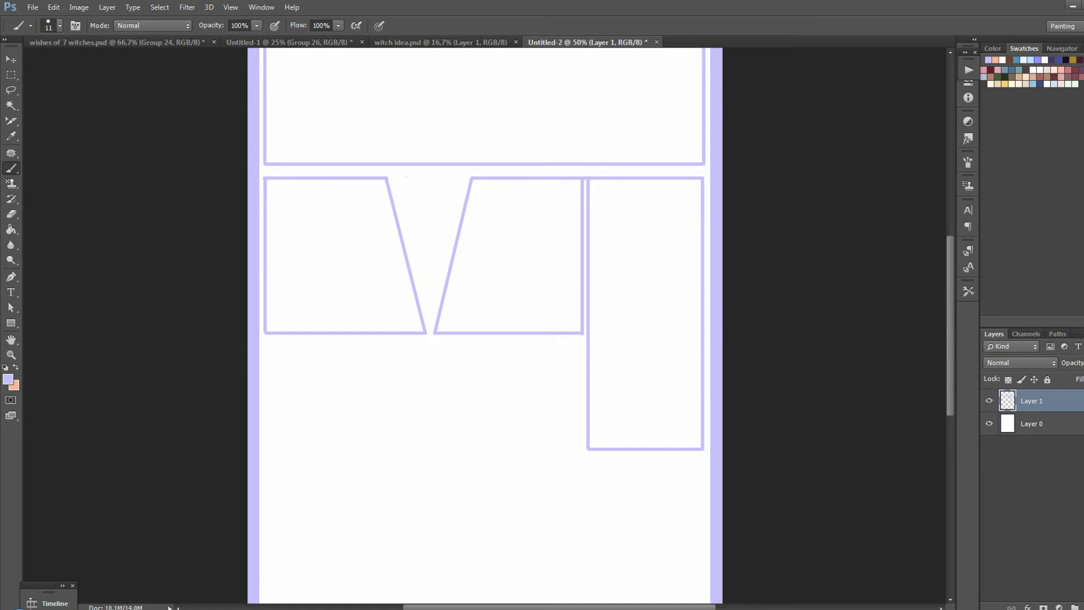
scroll(486, 327, down, 2)
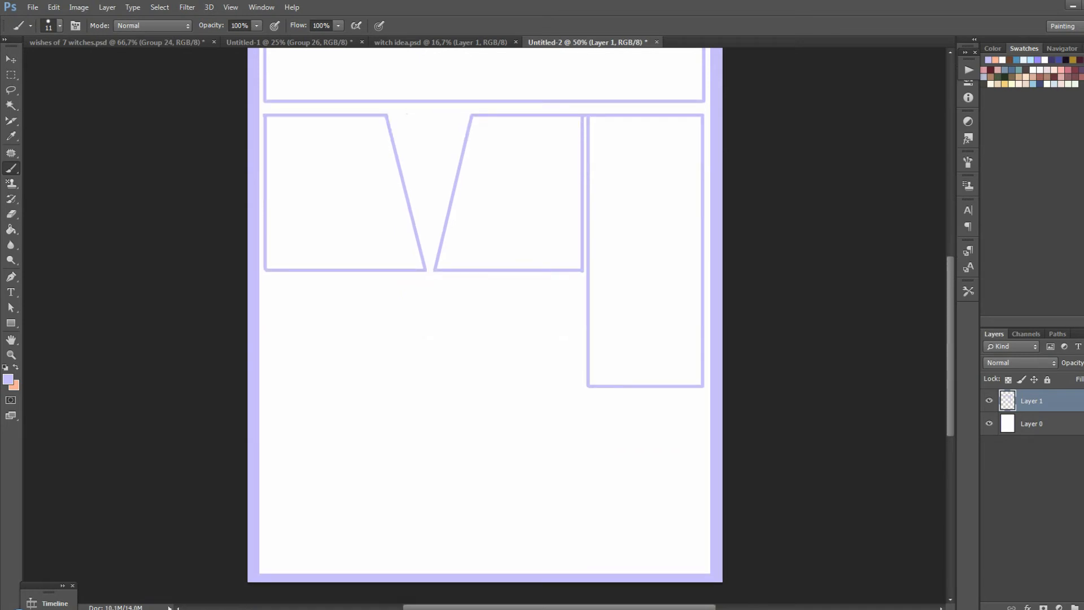
mouse_move(266, 292)
mouse_down()
mouse_move(266, 562)
mouse_move(355, 562)
mouse_move(355, 293)
mouse_move(267, 292)
mouse_up()
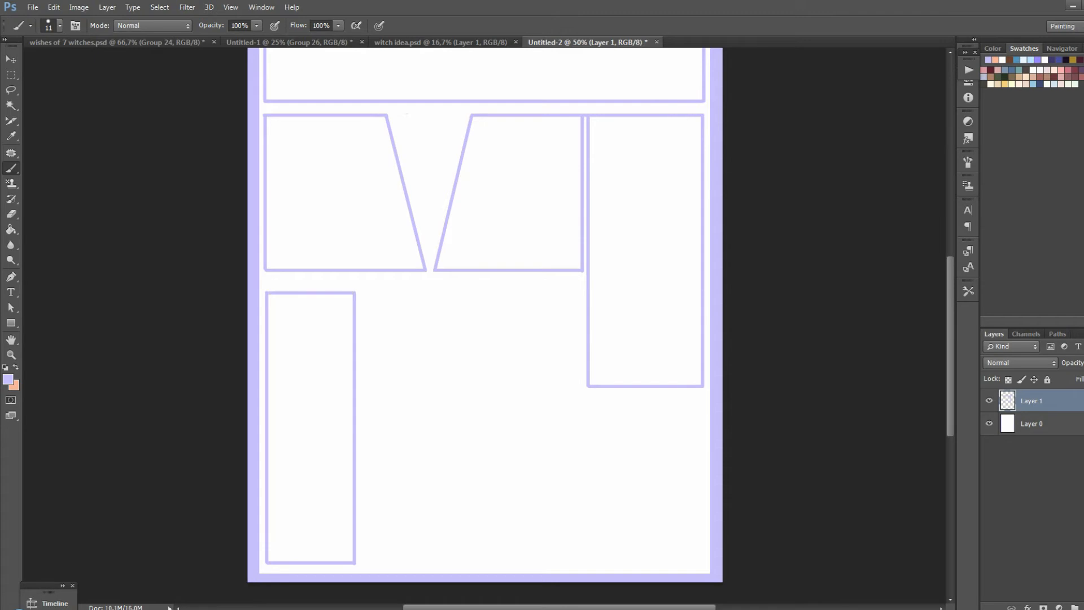
Create a layer group named 1 holding the panel layer and add an empty layer above it inside the group
key(ctrl+minus)
right_click(506, 377)
click(1074, 607)
click(1041, 415)
shift+click(1041, 437)
drag(1041, 429, 1036, 397)
double_click(1036, 397)
text(1)
click(1041, 414)
Sketch a head with face guidelines in the top panel and a foreground hand overlapping the panel's lower border
key(ctrl+plus)
key(ctrl+z)
scroll(484, 325, up, 3)
mouse_move(487, 137)
mouse_down()
mouse_move(477, 187)
mouse_move(487, 131)
mouse_move(497, 199)
mouse_move(521, 166)
mouse_up()
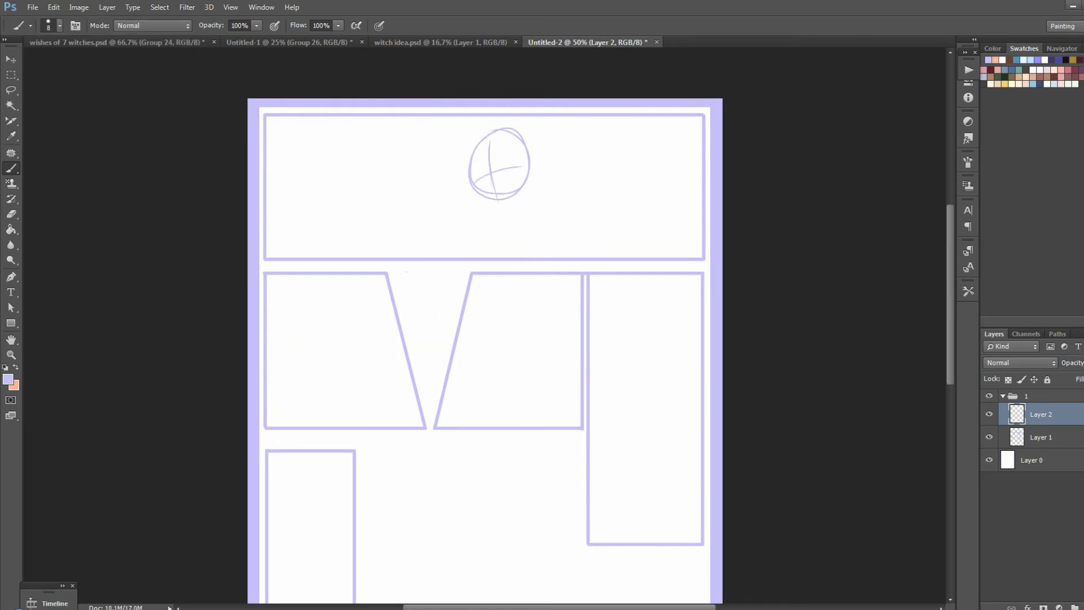
mouse_move(463, 248)
mouse_down()
mouse_move(379, 261)
mouse_move(398, 291)
mouse_move(467, 269)
mouse_up()
mouse_move(460, 249)
mouse_down()
mouse_move(462, 275)
mouse_move(409, 257)
mouse_move(448, 265)
mouse_up()
drag(438, 237, 430, 250)
drag(413, 272, 408, 297)
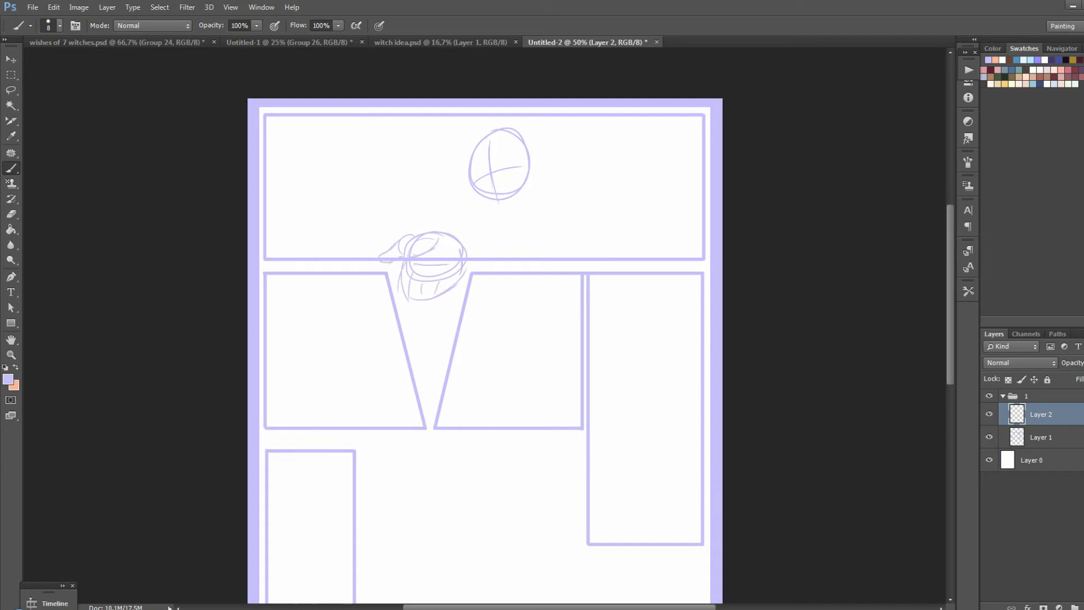
Sketch the central figure's shoulders and torso lines, with one arm reaching down to the foreground hand
drag(441, 216, 433, 231)
drag(481, 196, 452, 219)
drag(523, 189, 561, 230)
drag(482, 231, 495, 257)
drag(549, 234, 547, 256)
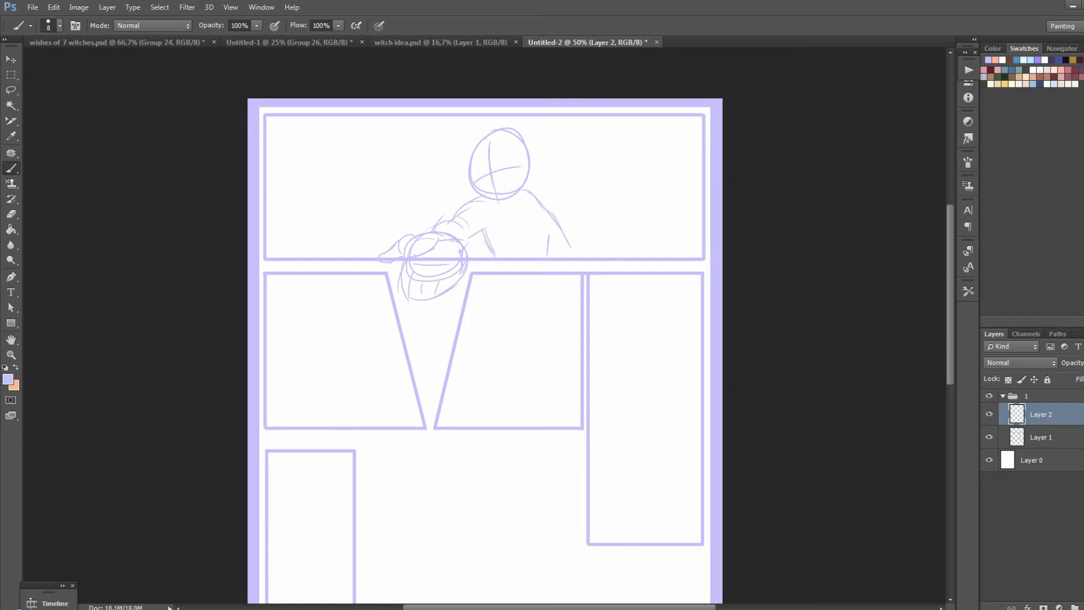
Sketch two more figures in the top panel, one on each side of the central figure, with face guidelines and body lines
mouse_move(631, 120)
mouse_down()
mouse_move(640, 179)
mouse_move(660, 143)
mouse_up()
drag(629, 165, 643, 167)
mouse_move(390, 123)
mouse_down()
mouse_move(371, 203)
mouse_move(402, 167)
mouse_move(314, 243)
mouse_up()
key(ctrl+z)
drag(389, 194, 385, 242)
drag(630, 187, 625, 251)
key(ctrl+z)
Draw four oval speech bubbles with small tails around the three figures in the top panel
mouse_move(575, 120)
mouse_down()
mouse_move(564, 208)
mouse_move(587, 123)
mouse_up()
mouse_move(528, 206)
mouse_down()
mouse_move(516, 246)
mouse_move(540, 208)
mouse_up()
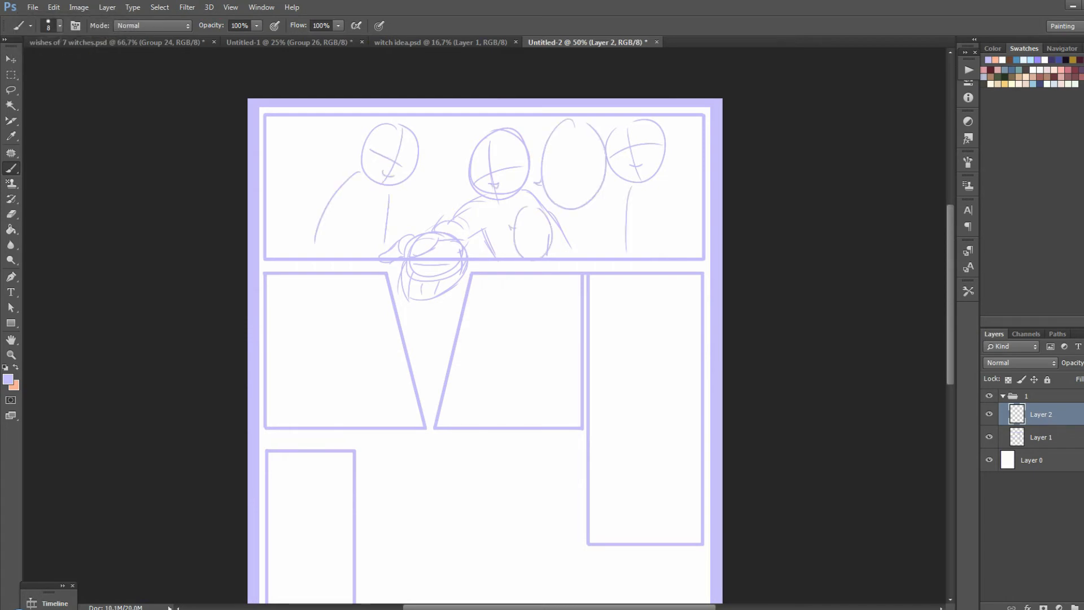
mouse_move(319, 120)
mouse_down()
mouse_move(349, 169)
mouse_move(344, 201)
mouse_up()
drag(633, 198, 628, 189)
key(ctrl+z)
drag(595, 203, 614, 213)
Sketch a large tilted head in the second row's left panel and an oval speech bubble across its slanted border
drag(339, 298, 352, 396)
mouse_move(370, 319)
mouse_down()
mouse_move(357, 345)
mouse_move(367, 333)
mouse_move(372, 377)
mouse_up()
drag(317, 370, 372, 386)
drag(310, 364, 295, 386)
drag(378, 335, 385, 365)
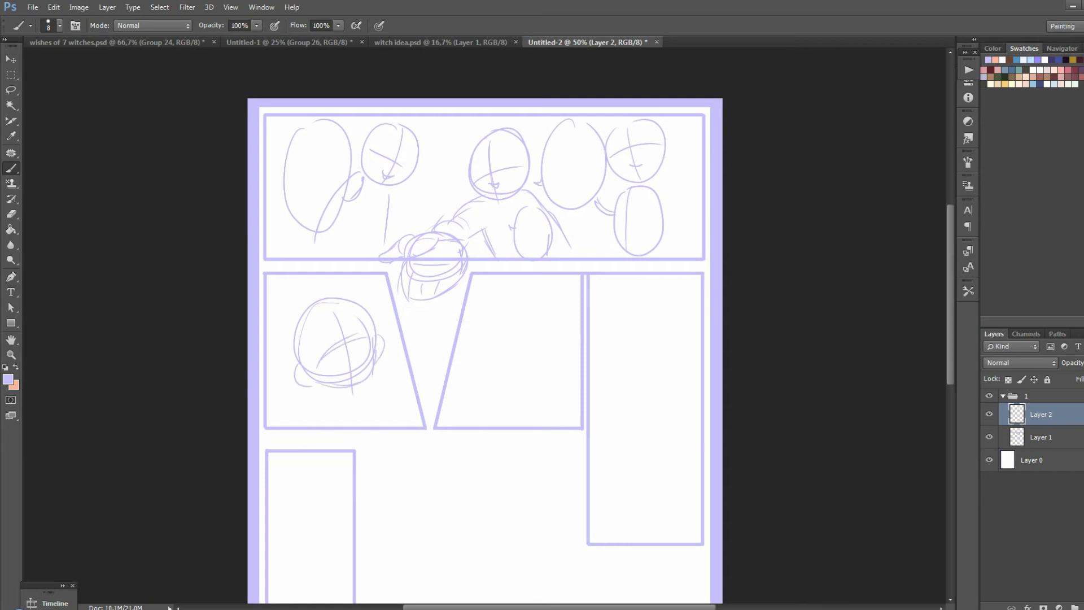
drag(422, 310, 408, 318)
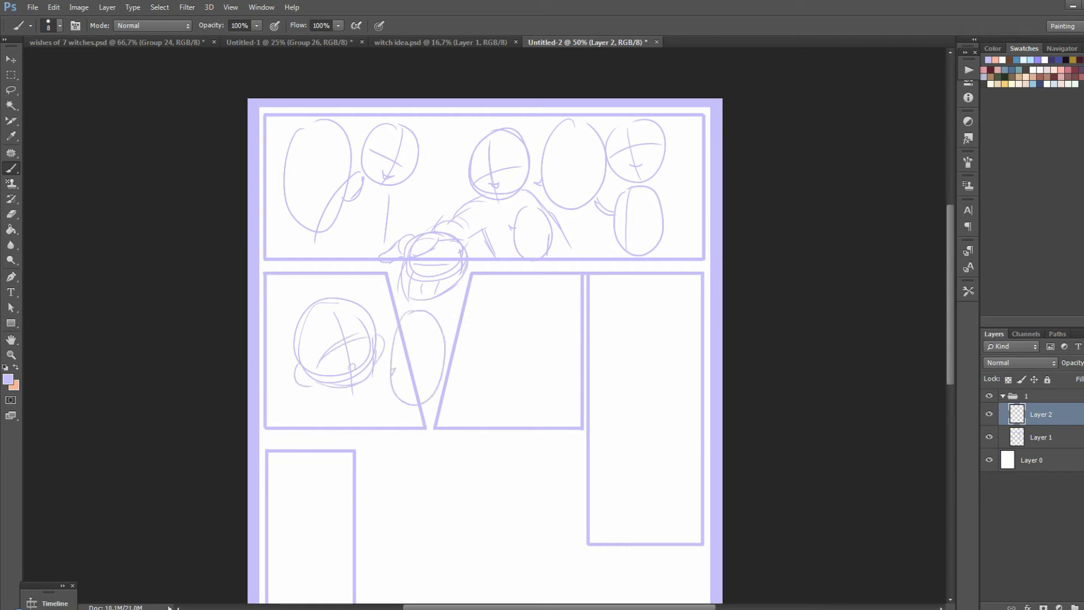
Set the foreground colour to white
click(15, 367)
click(8, 380)
click(693, 266)
click(959, 259)
mouse_move(405, 351)
mouse_down()
mouse_move(411, 377)
mouse_move(402, 330)
mouse_move(417, 401)
mouse_move(401, 326)
mouse_up()
key(ctrl+z)
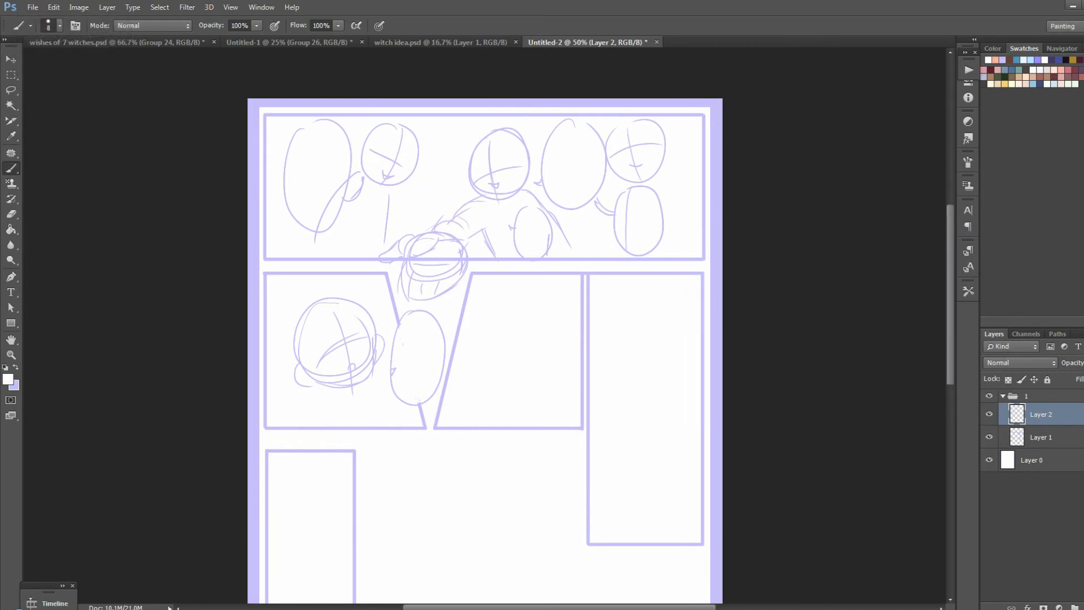
key(ctrl+z)
Select the interior of the speech bubble over the slanted border, fill it with white and deselect
key(w)
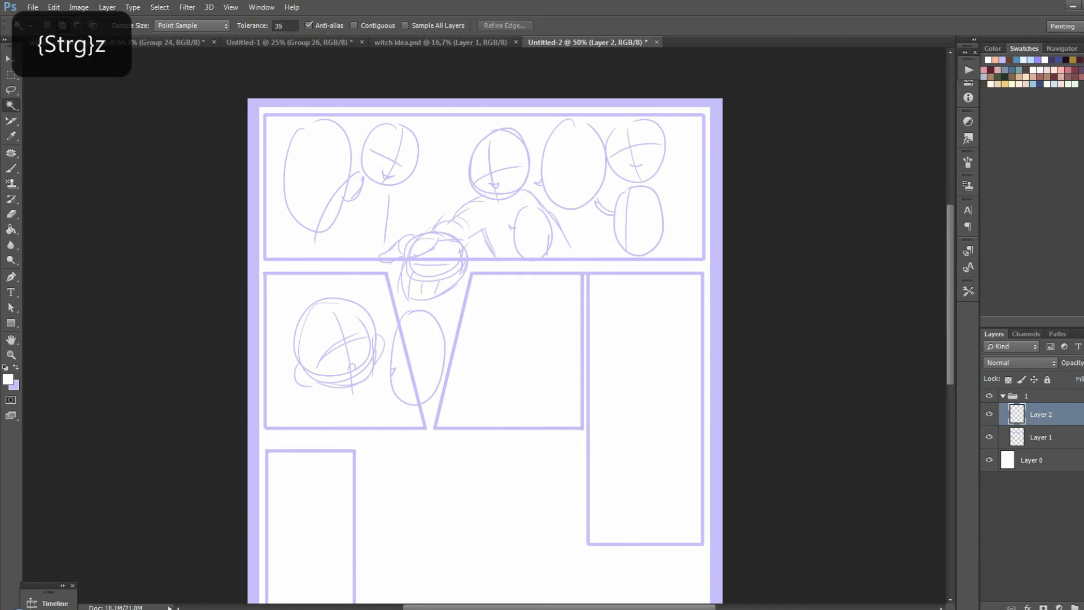
click(418, 356)
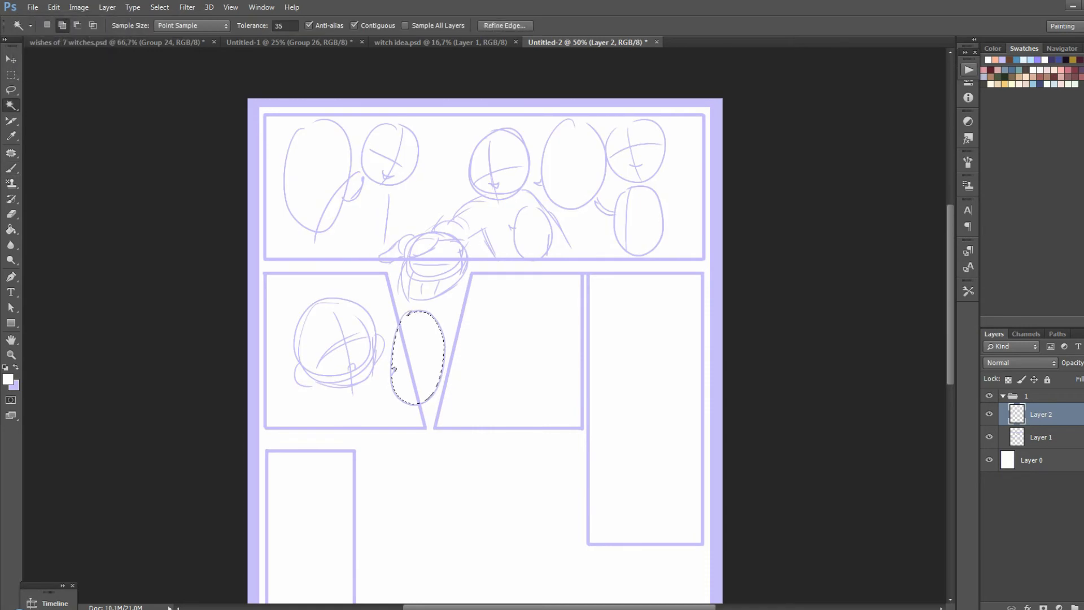
key(g)
key(m)
click(418, 356)
key(w)
click(434, 271)
key(ctrl+z)
Close the gaps in the open speech-bubble outlines of the top panel with the lavender brush
key(b)
key(x)
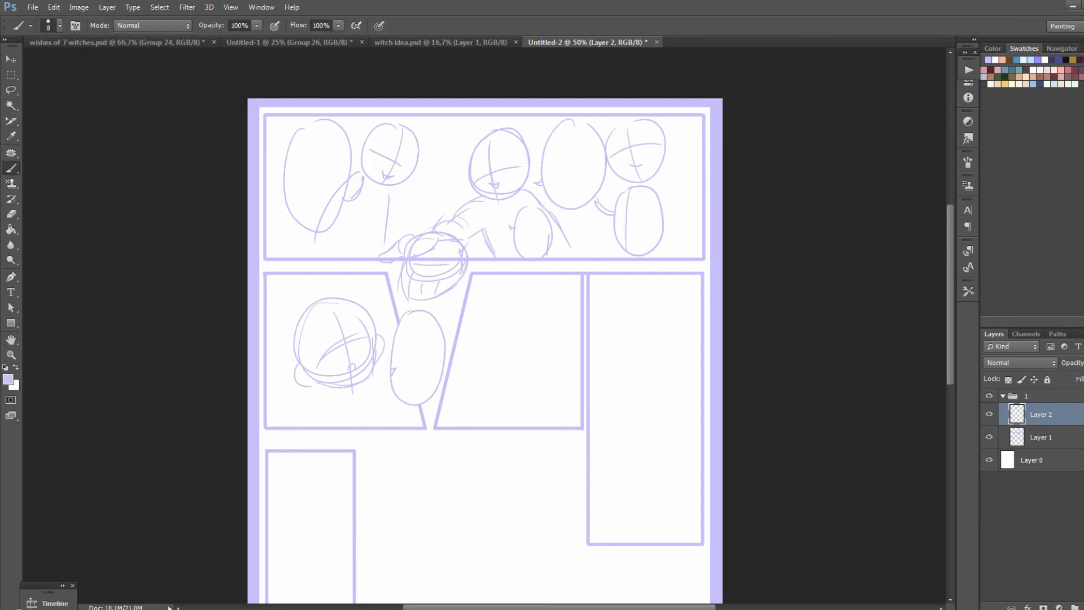
key(ctrl+z)
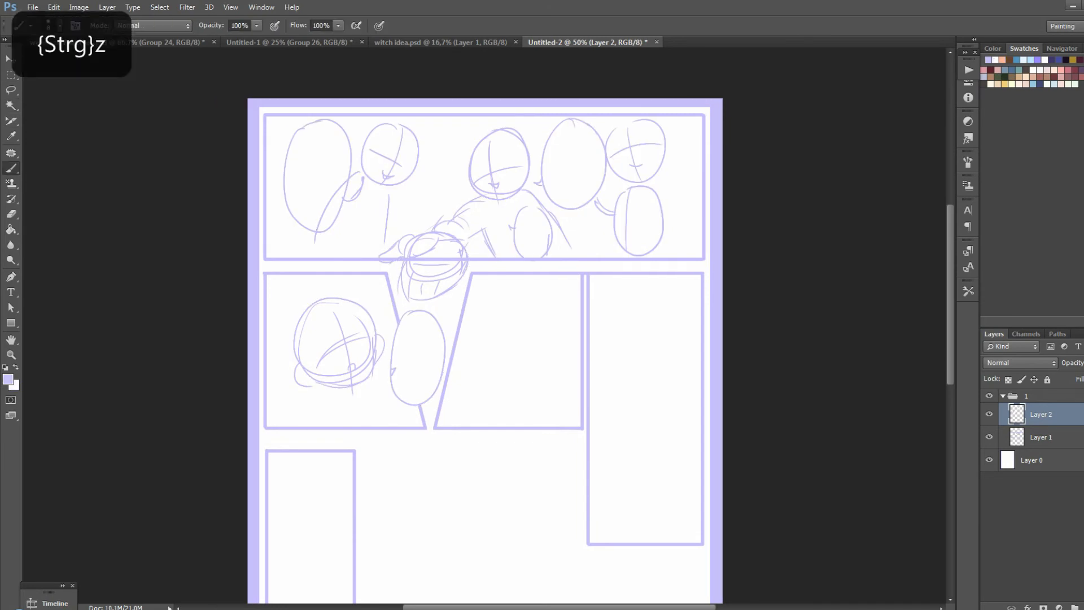
Select the interiors of the four speech bubbles in the top panel and run Action 1 to expand the selection
key(w)
click(314, 169)
click(573, 164)
click(532, 233)
click(643, 220)
click(621, 223)
click(605, 210)
key(ctrl+z)
click(969, 70)
click(884, 130)
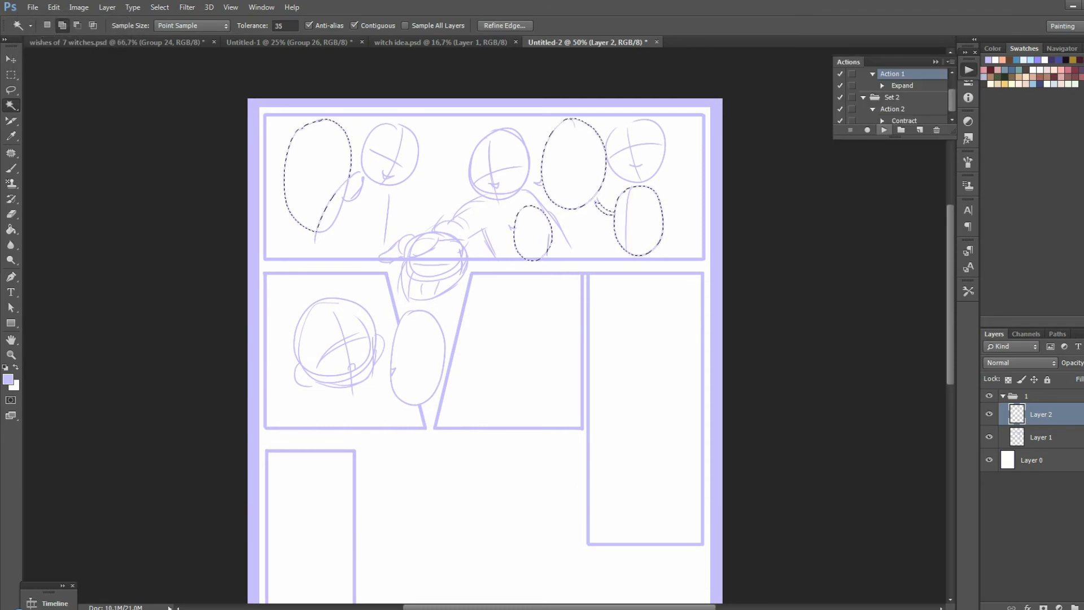
key(g)
click(644, 220)
key(ctrl+z)
key(x)
click(643, 221)
key(ctrl+z)
click(381, 26)
click(644, 220)
key(m)
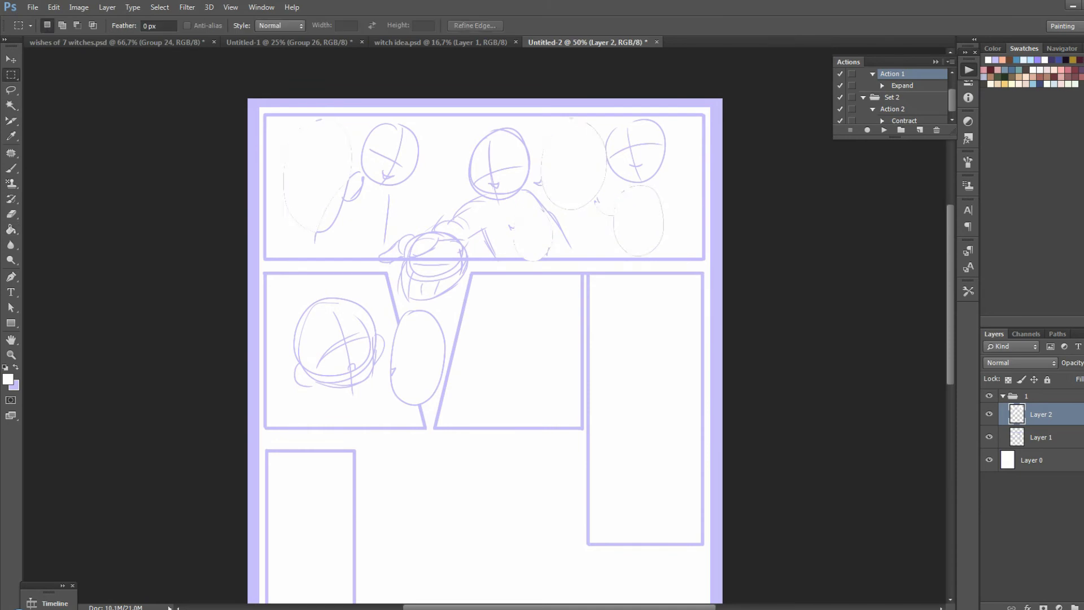
key(ctrl+z)
key(ctrl+shift+z)
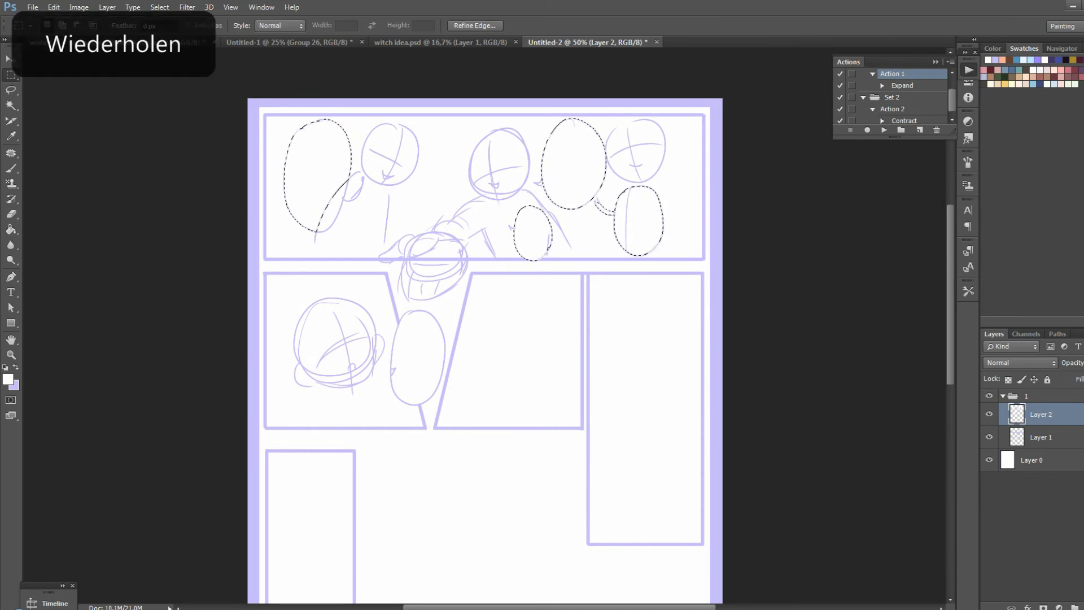
key(ctrl+z)
Paint out the body lines inside the selected speech bubbles with the white brush and clear the selection
key(b)
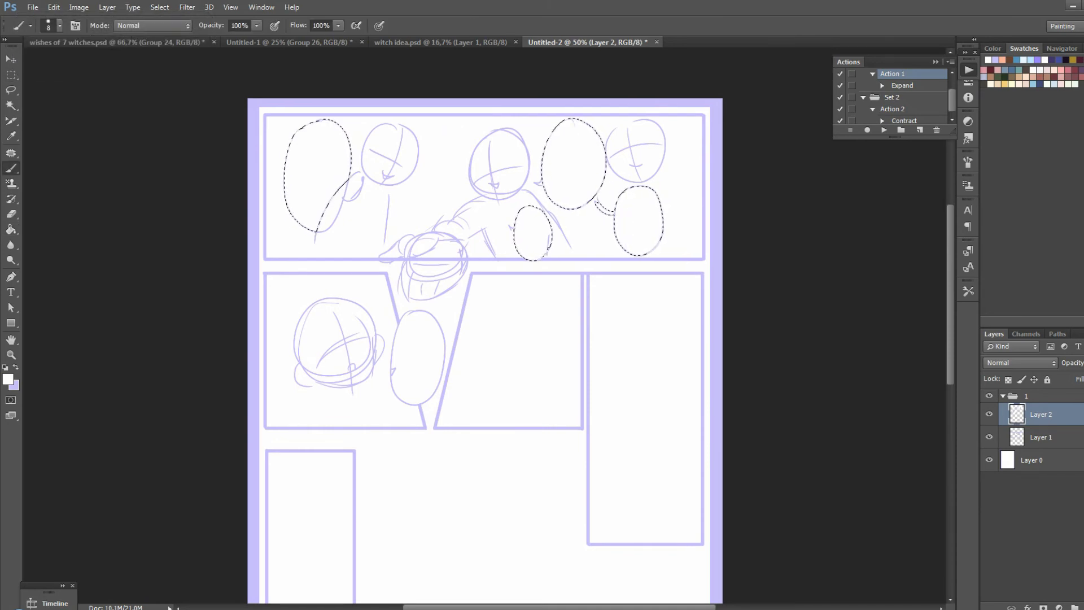
key(ctrl+d)
key(m)
key(b)
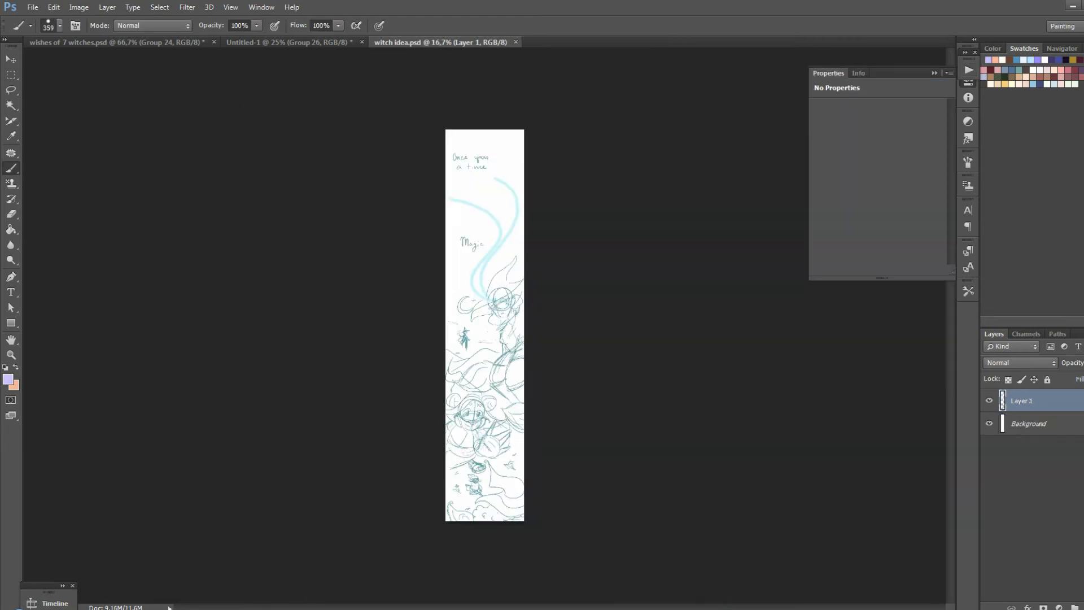
Create a new document 13 centimetres wide and 18 centimetres high at 300 pixels/inch
click(32, 7)
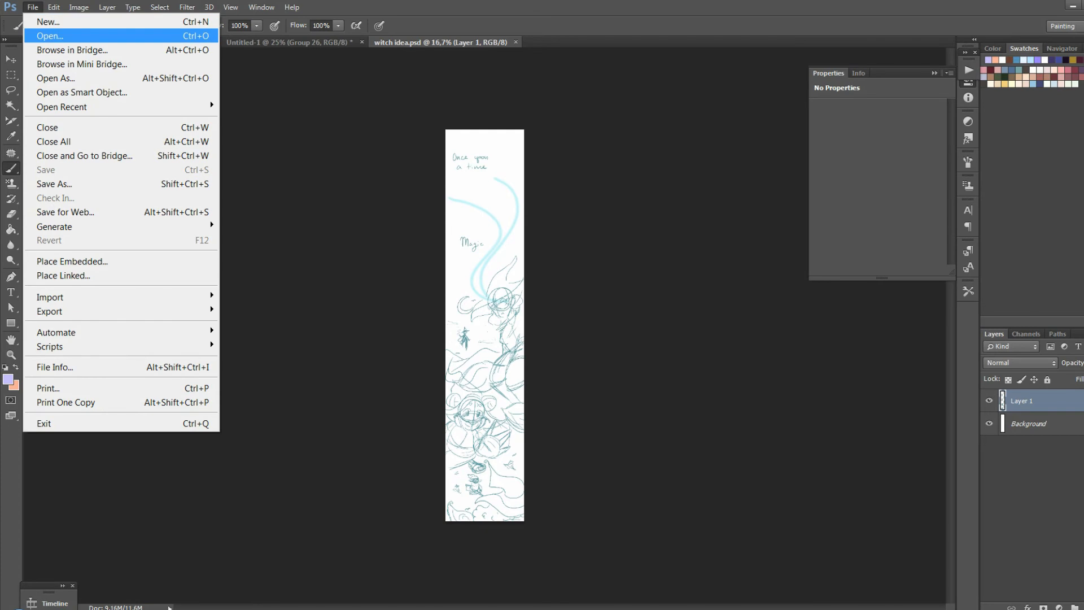
click(48, 22)
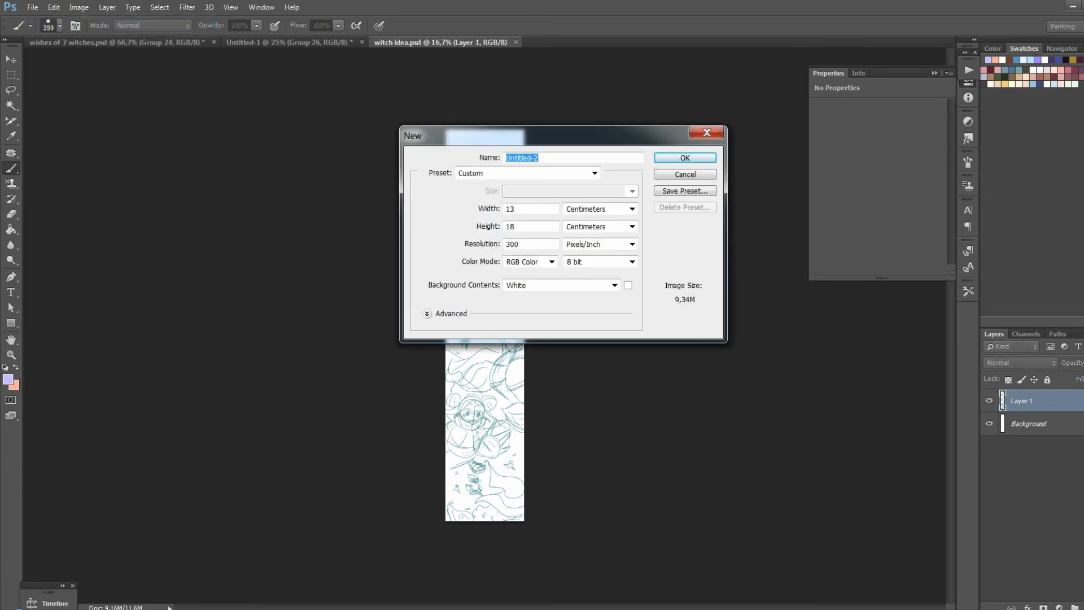
click(518, 209)
click(517, 226)
double_click(511, 208)
text(13)
key(Tab)
text(18)
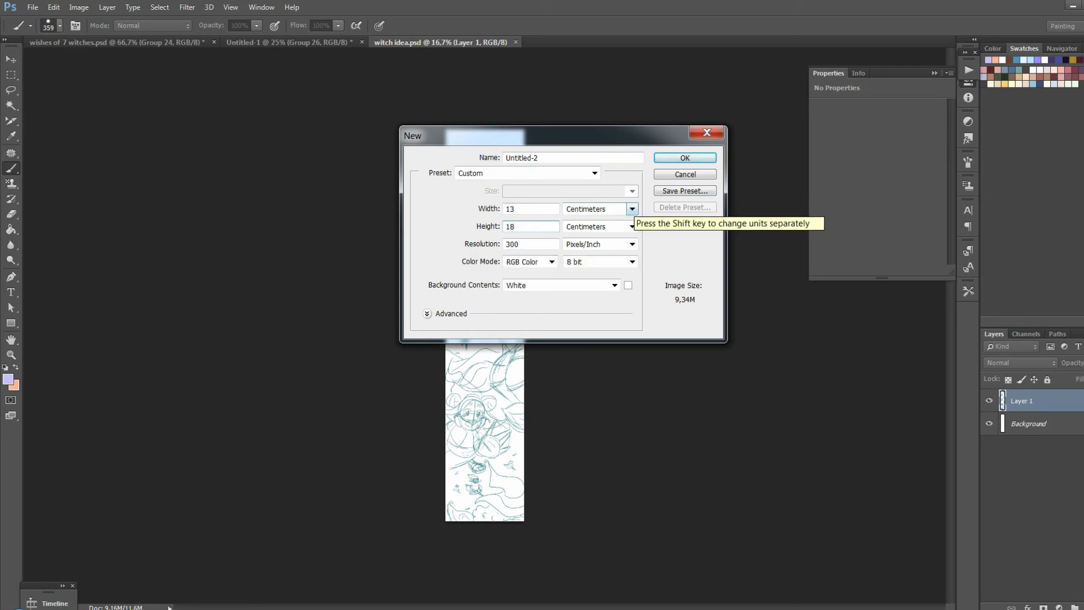
click(632, 209)
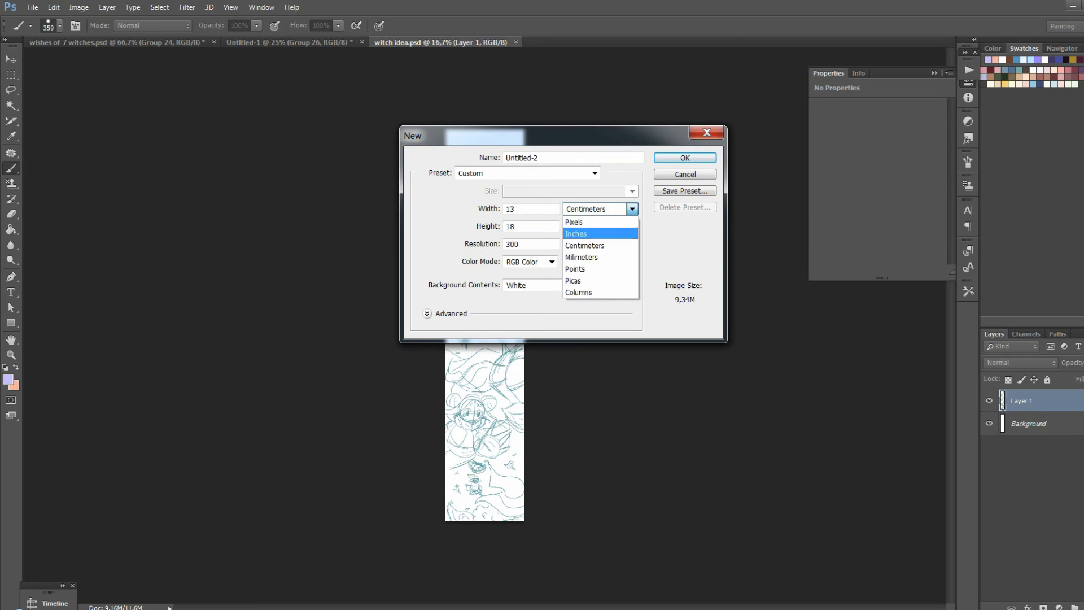
click(632, 209)
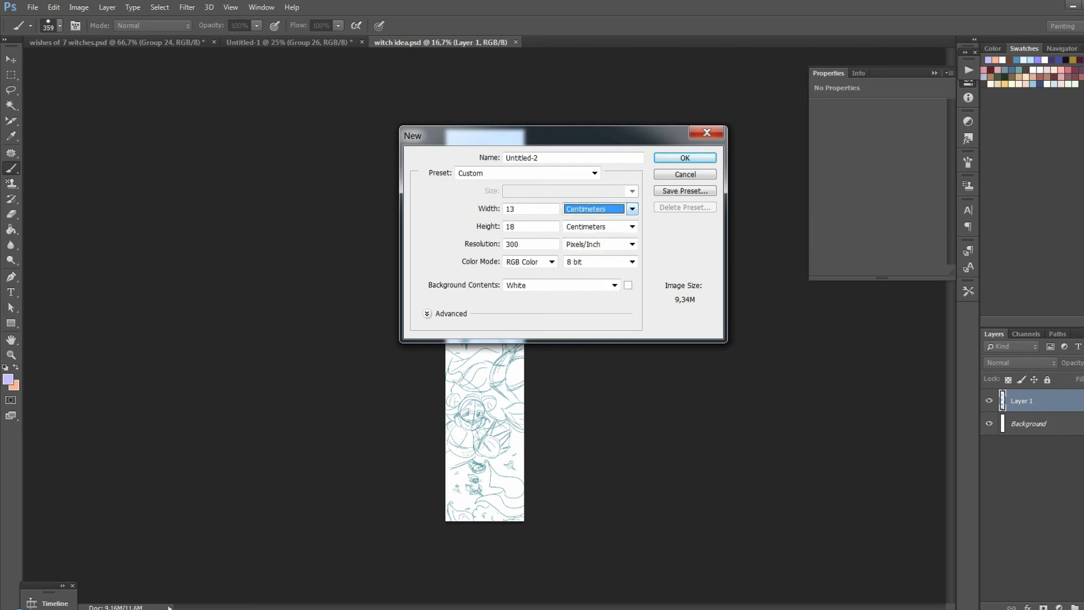
key(Return)
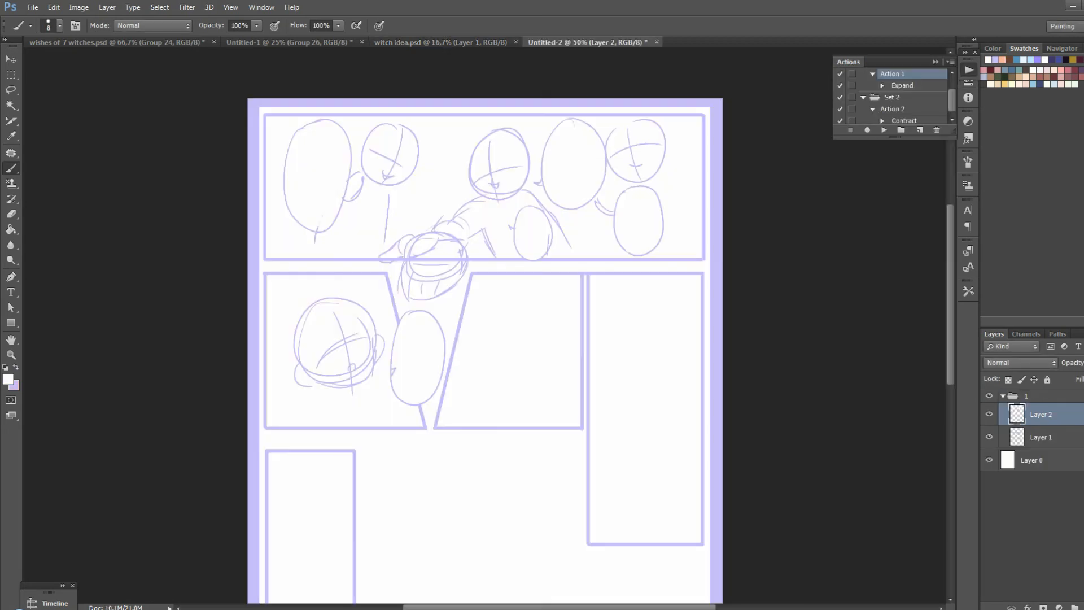
Sketch two hands reaching toward each other and a curved shape in the lower corner of the second row's middle panel
key(x)
drag(549, 362, 576, 367)
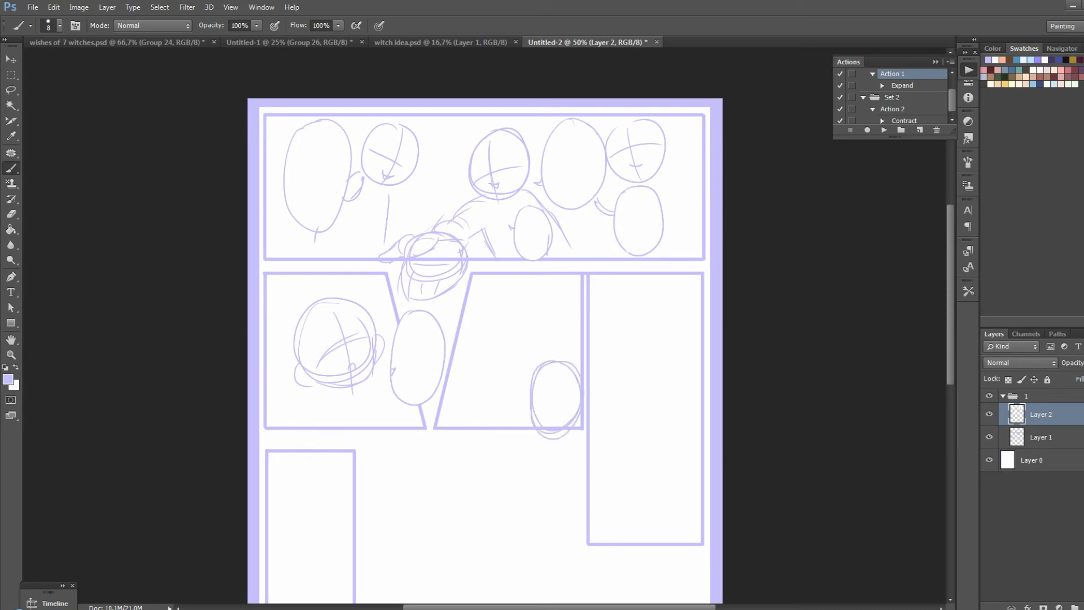
key(ctrl+z)
drag(525, 423, 579, 364)
drag(461, 334, 459, 366)
mouse_move(502, 326)
mouse_down()
mouse_move(514, 316)
mouse_move(477, 332)
mouse_up()
key(ctrl+z)
key(ctrl+z)
drag(554, 311, 549, 314)
mouse_move(480, 332)
mouse_down()
mouse_move(507, 321)
mouse_move(481, 352)
mouse_up()
mouse_move(534, 319)
mouse_down()
mouse_move(510, 342)
mouse_move(553, 337)
mouse_up()
key(ctrl+z)
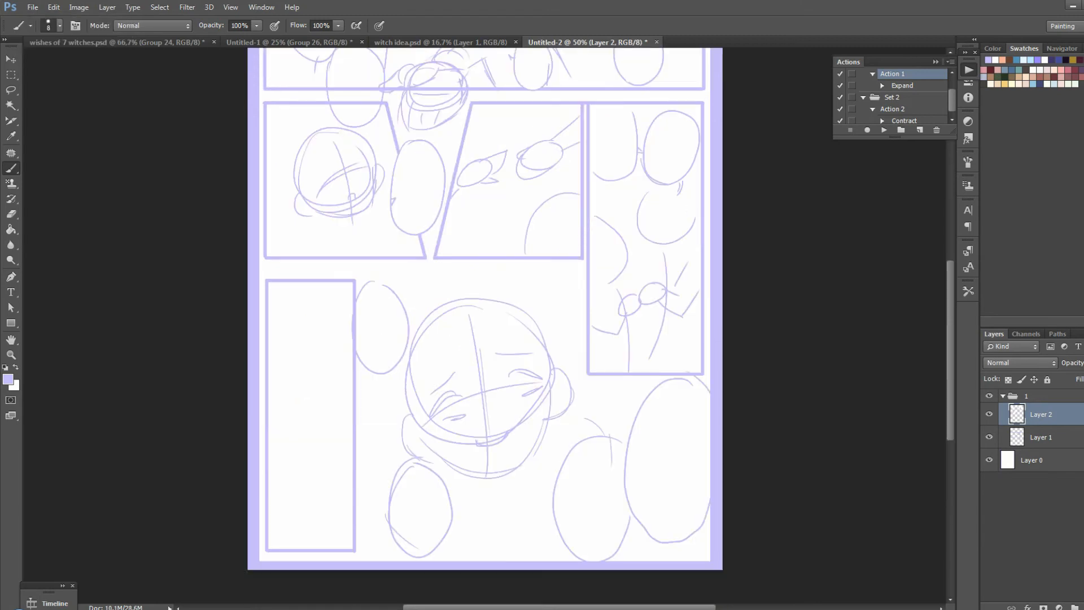
Sketch two simple peaked-roof houses and two flat clouds in the tall narrow panel beside the large face
drag(294, 446, 354, 422)
drag(321, 423, 322, 466)
key(ctrl+z)
key(ctrl+z)
mouse_move(305, 406)
mouse_down()
mouse_move(354, 395)
mouse_move(347, 434)
mouse_move(314, 436)
mouse_up()
drag(276, 298, 331, 305)
drag(302, 342, 350, 342)
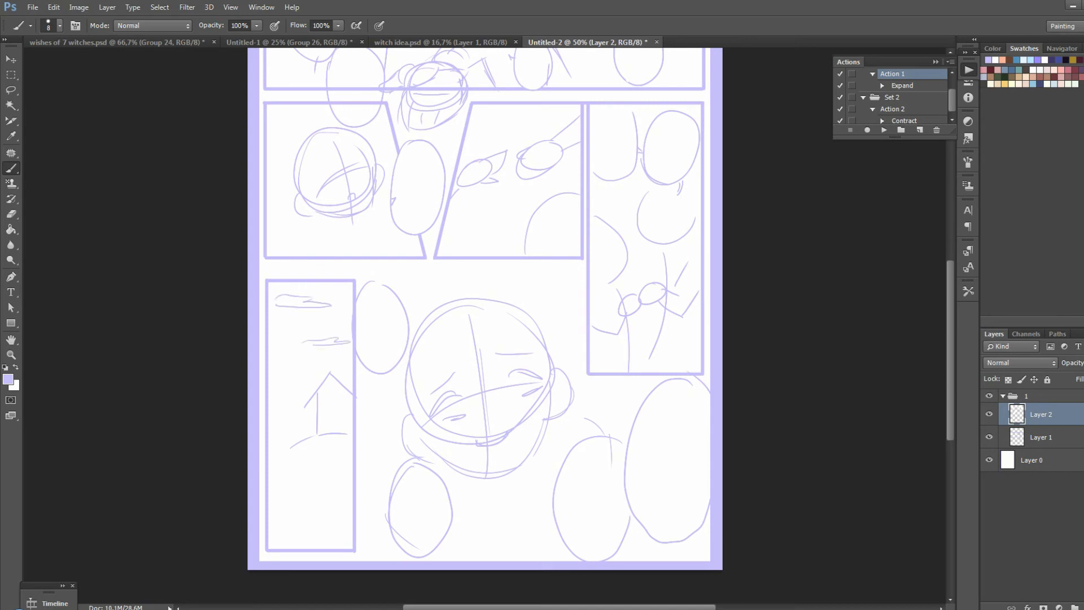
drag(269, 511, 311, 510)
drag(299, 502, 301, 541)
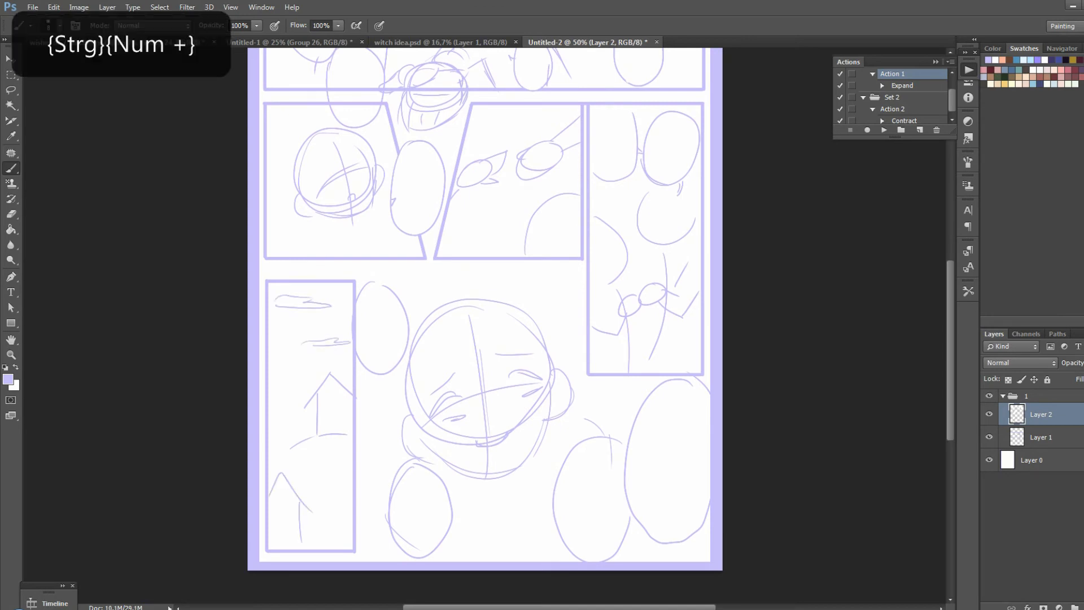
Collapse and hide group 1, and create a new layer group named 2 containing an empty layer
key(ctrl+minus)
click(1027, 396)
click(1003, 396)
click(1075, 607)
click(1083, 607)
double_click(1036, 396)
text(2)
click(1042, 414)
click(989, 432)
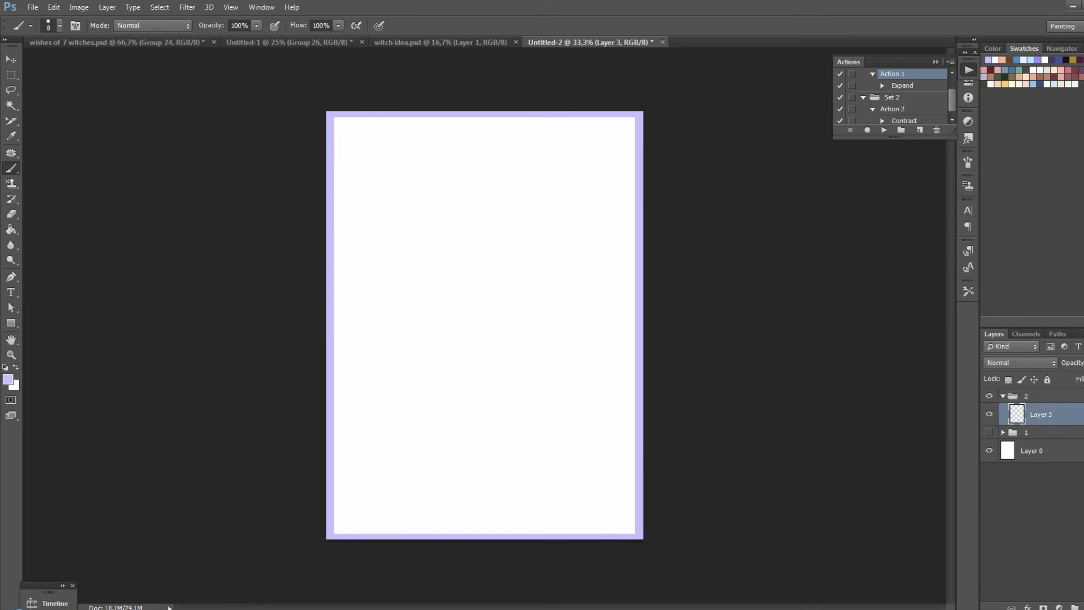
Set the brush size to 12 px for drawing the panel frames on page 2
right_click(449, 317)
click(510, 346)
click(502, 301)
right_click(502, 301)
click(564, 329)
drag(564, 329, 564, 329)
key(ctrl+z)
key(ctrl+plus)
scroll(484, 326, up, 3)
drag(268, 139, 447, 138)
mouse_move(268, 138)
mouse_down()
mouse_move(277, 268)
mouse_move(445, 269)
mouse_move(450, 138)
mouse_up()
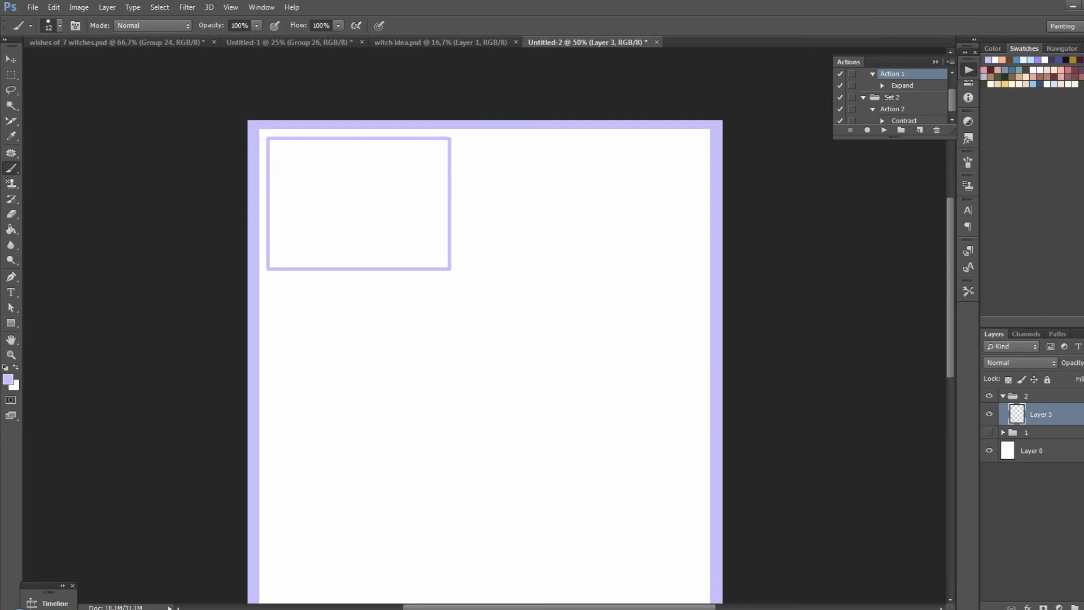
key(ctrl+z)
key(ctrl+z)
key(ctrl+z)
Draw a wide panel frame in the page's upper left area and split it into two panels with slanted double lines
mouse_move(271, 139)
mouse_down()
mouse_move(535, 139)
mouse_move(535, 264)
mouse_move(279, 280)
mouse_move(268, 148)
mouse_up()
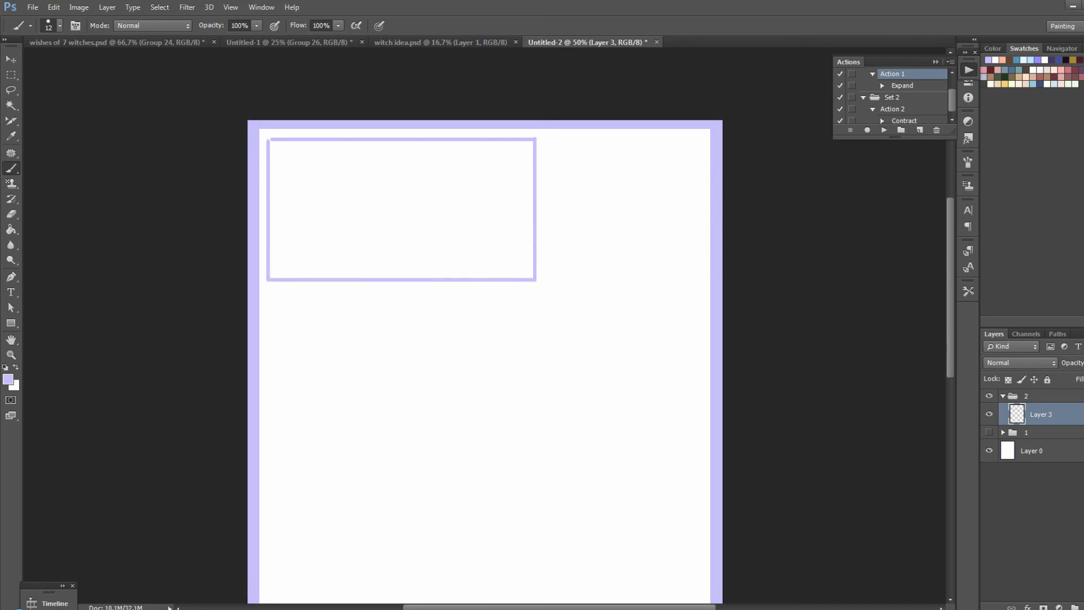
key(ctrl+z)
drag(393, 142, 418, 278)
drag(385, 142, 410, 277)
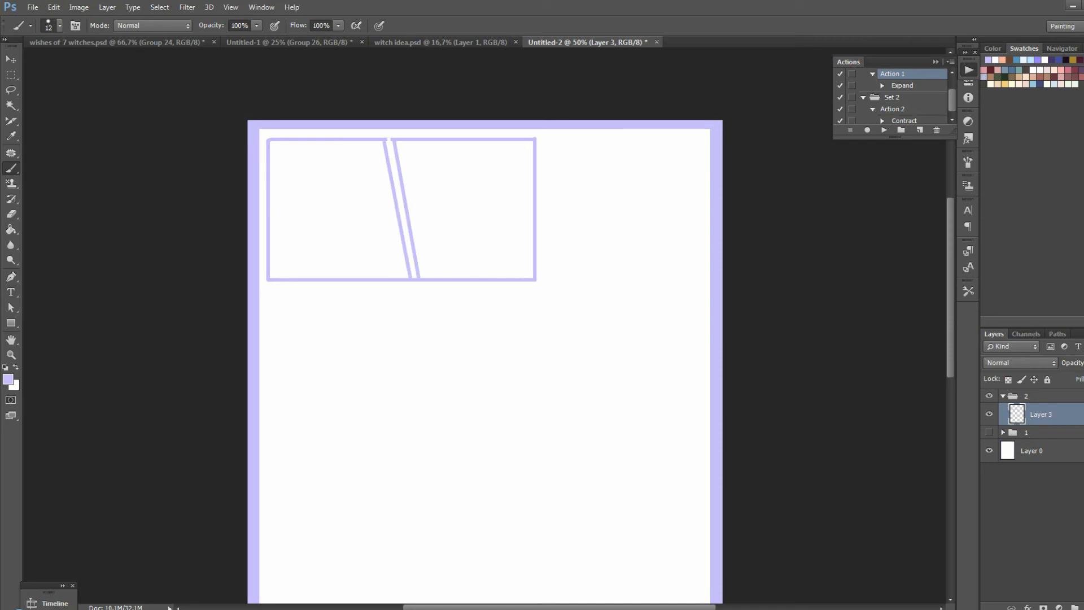
Draw a low, wide panel frame of the same width beneath the two slanted panels
drag(268, 291, 536, 291)
mouse_move(268, 291)
mouse_down()
mouse_move(269, 374)
mouse_move(535, 373)
mouse_up()
mouse_move(535, 307)
mouse_down()
mouse_move(536, 374)
mouse_move(536, 307)
mouse_up()
Draw a tall frame beneath the low, wide panel and divide it with vertical lines toward three narrow columns
scroll(485, 339, down, 5)
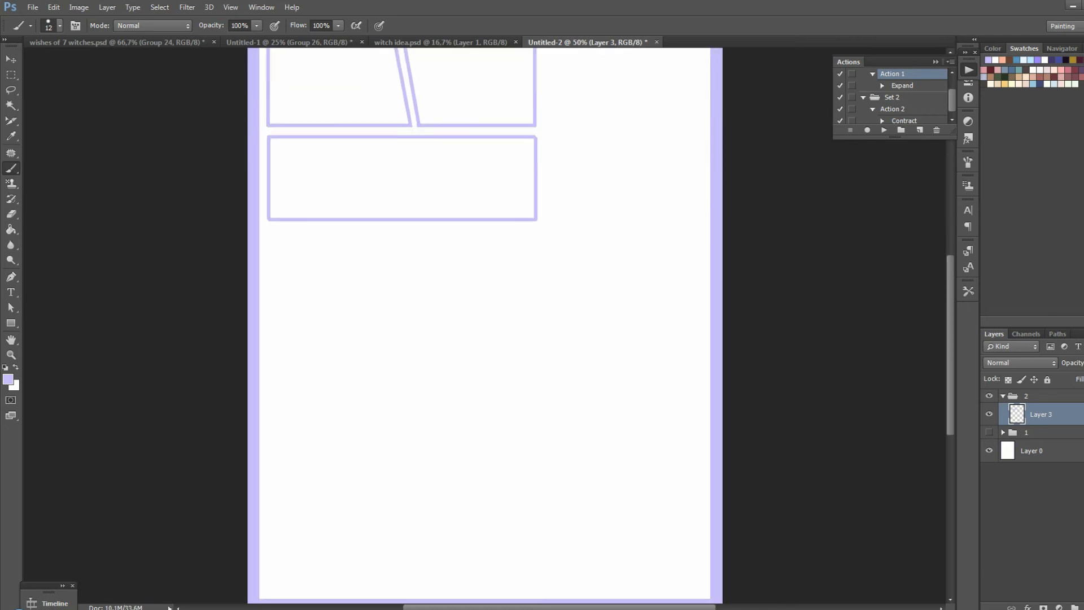
mouse_move(270, 199)
mouse_down()
mouse_move(270, 393)
mouse_move(539, 393)
mouse_move(540, 211)
mouse_move(533, 352)
mouse_up()
key(ctrl+z)
key(ctrl+z)
key(ctrl+z)
mouse_move(535, 199)
mouse_down()
mouse_move(535, 400)
mouse_move(269, 404)
mouse_up()
key(ctrl+z)
key(ctrl+z)
key(ctrl+z)
key(ctrl+z)
key(ctrl+z)
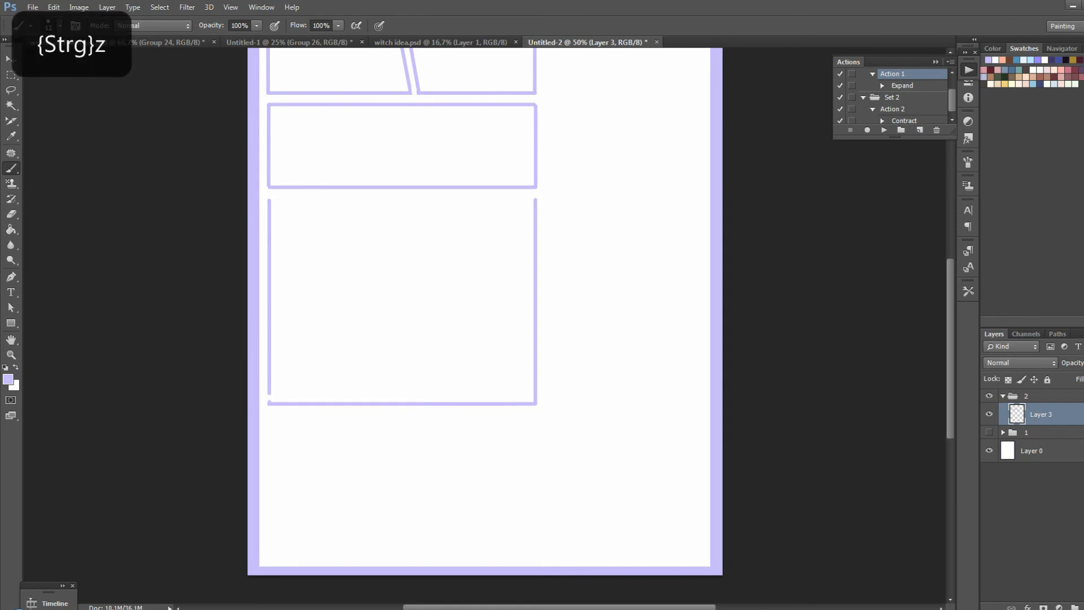
drag(270, 199, 535, 199)
mouse_move(355, 200)
mouse_down()
mouse_move(354, 403)
mouse_move(366, 243)
mouse_move(365, 403)
mouse_up()
drag(446, 199, 446, 399)
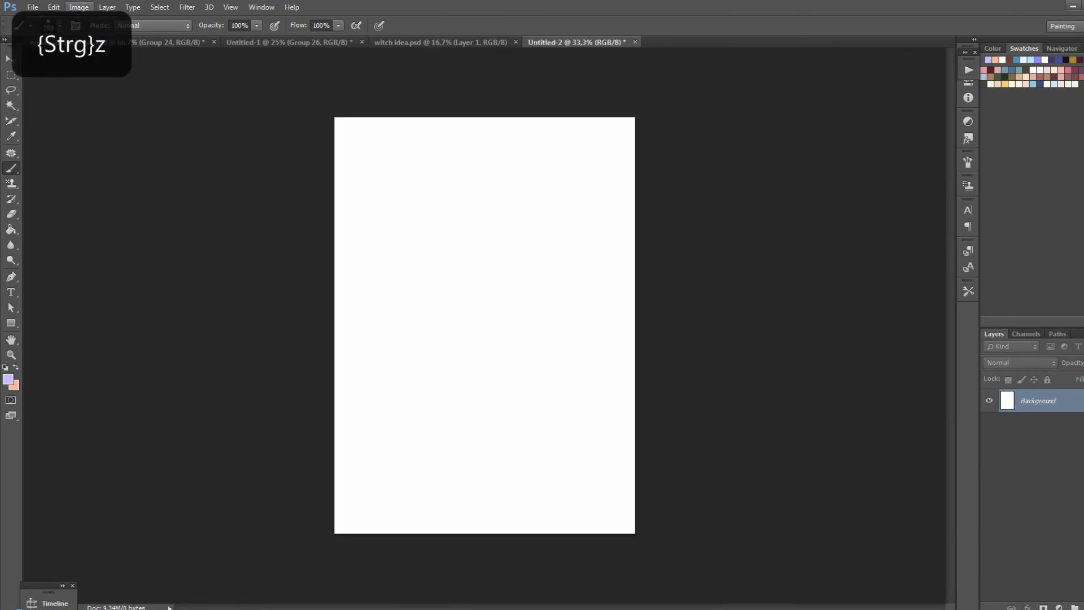
Extend the canvas to 13,7 by 18,5 centimeters with lavender as the background extension color, and add an empty layer
click(79, 7)
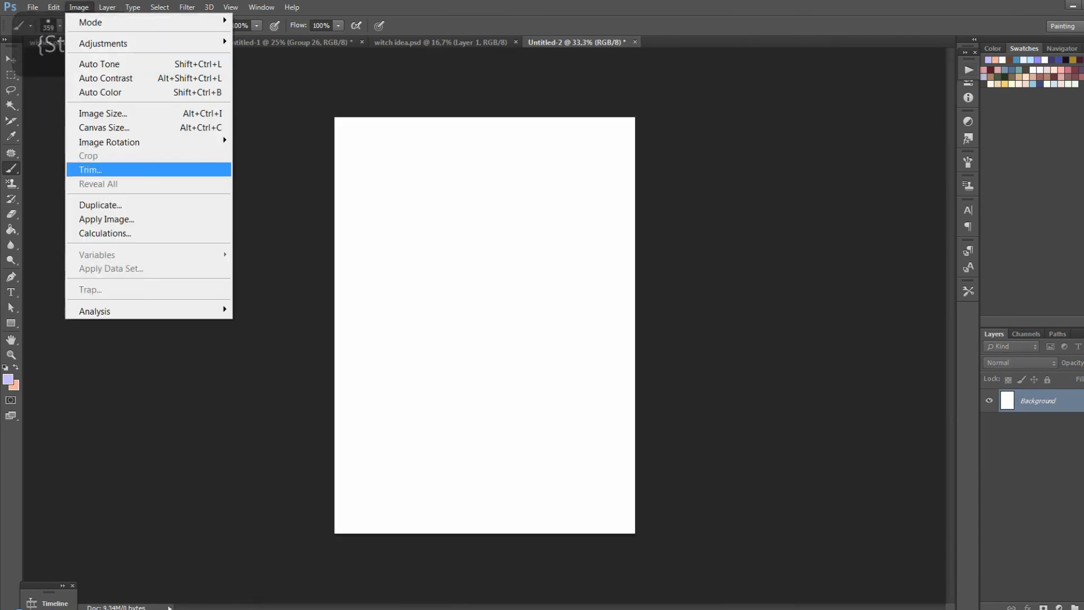
key(Escape)
key(x)
click(79, 6)
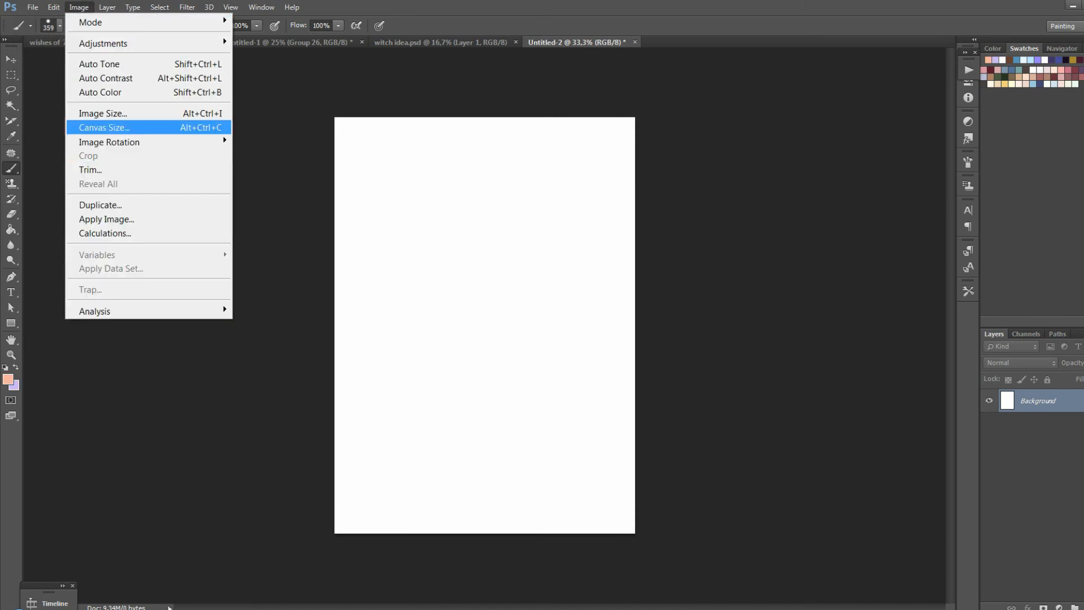
key(Return)
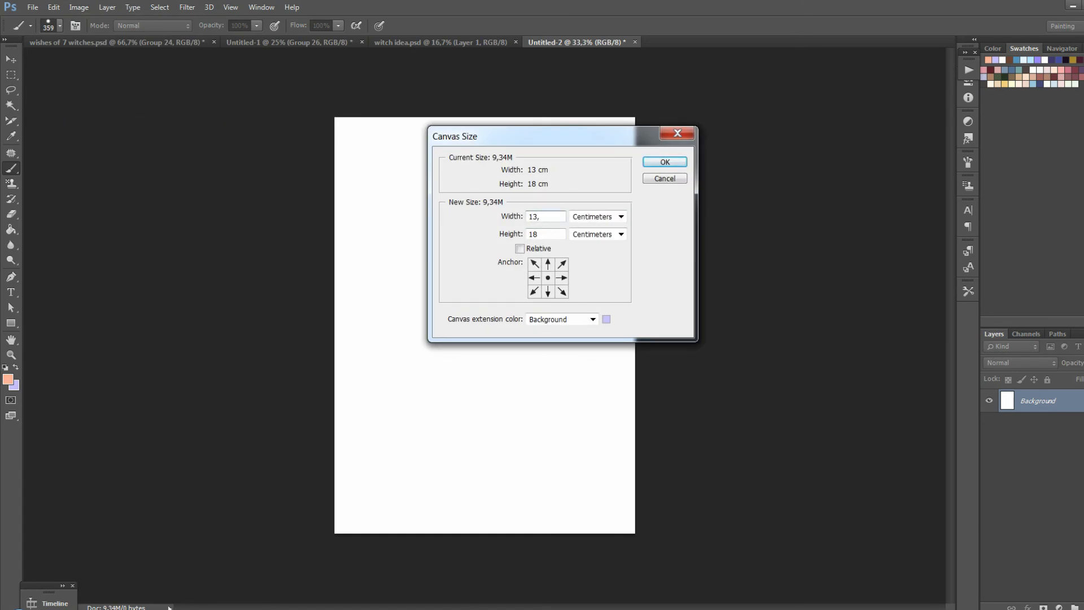
text(,7)
click(541, 234)
text(,5)
key(Return)
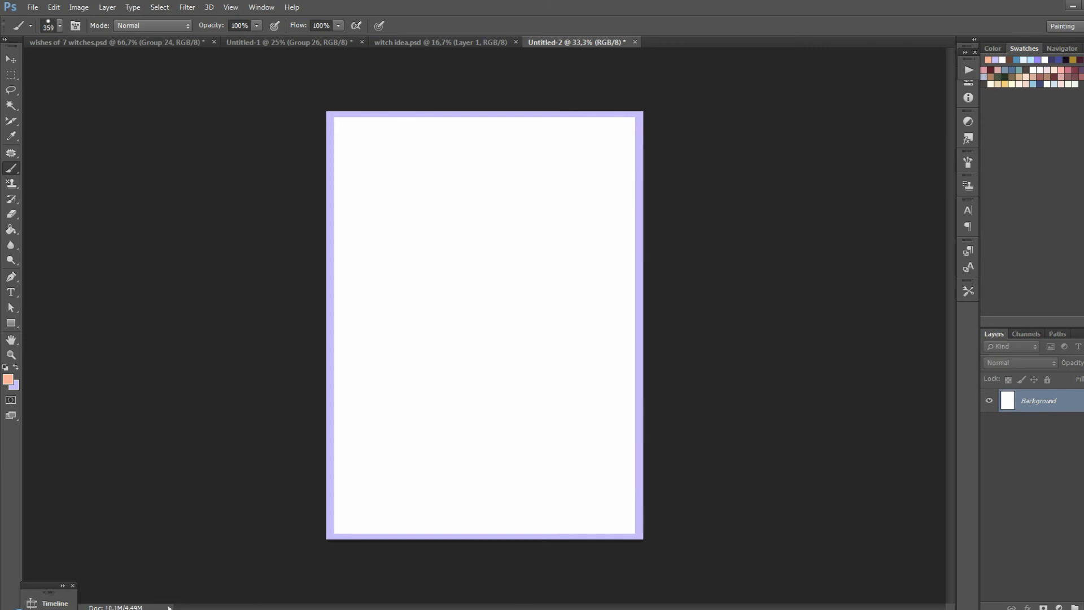
key(ctrl+alt+shift+n)
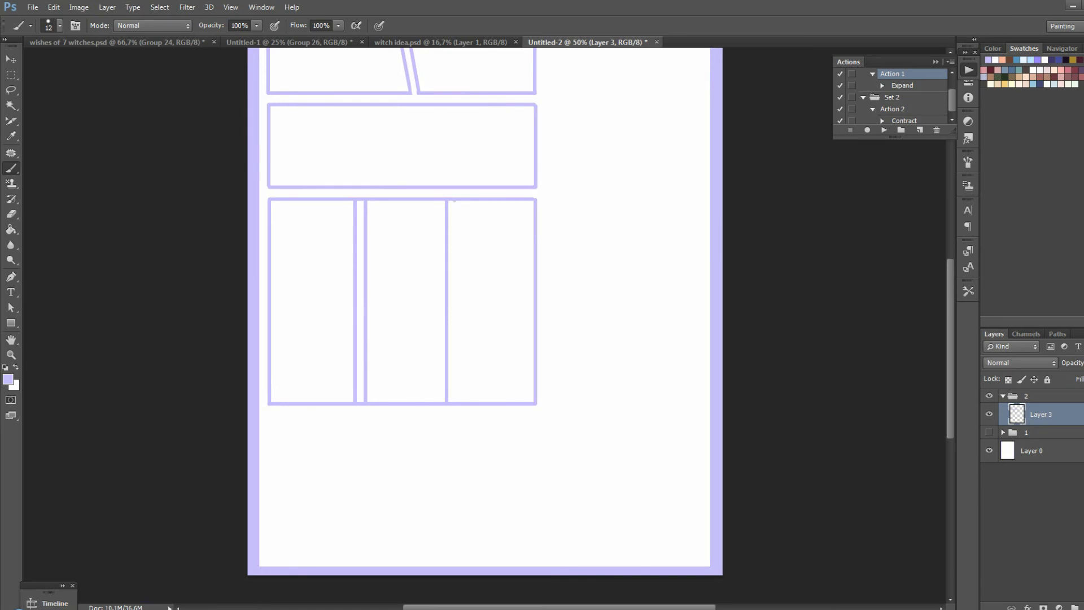
Draw the remaining vertical line that forms the edge of the third narrow panel
drag(454, 200, 454, 404)
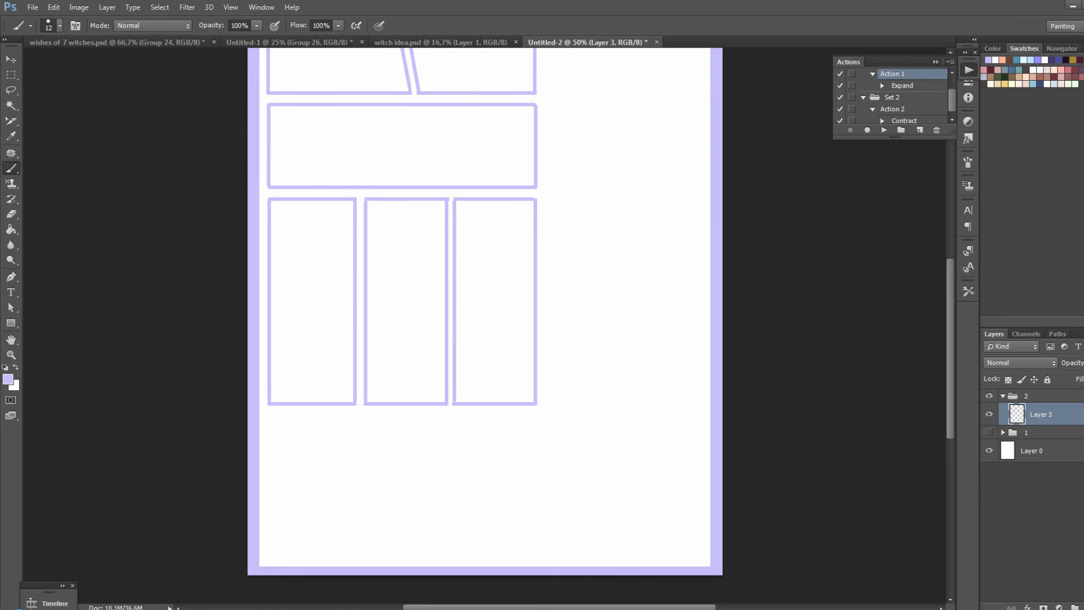
key(ctrl+z)
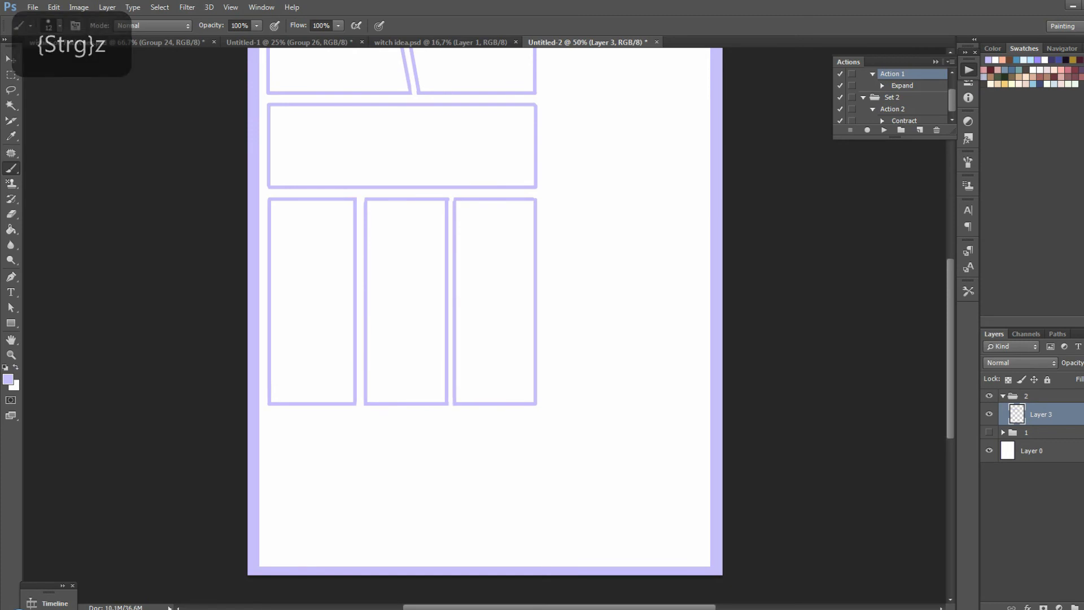
Bring the "Magic" witch sketch from witch idea.psd into group 2 of the storyboard document
key(ctrl+minus)
click(441, 42)
mouse_move(484, 418)
mouse_down()
mouse_move(446, 47)
mouse_move(591, 43)
mouse_move(540, 275)
mouse_up()
Scale the "Magic" witch sketch to about 74% and fit it into the blank column beside the panels
key(ctrl+t)
drag(620, 481, 539, 367)
drag(548, 306, 597, 490)
drag(643, 542, 620, 479)
drag(590, 419, 599, 477)
drag(638, 535, 635, 525)
drag(600, 463, 599, 472)
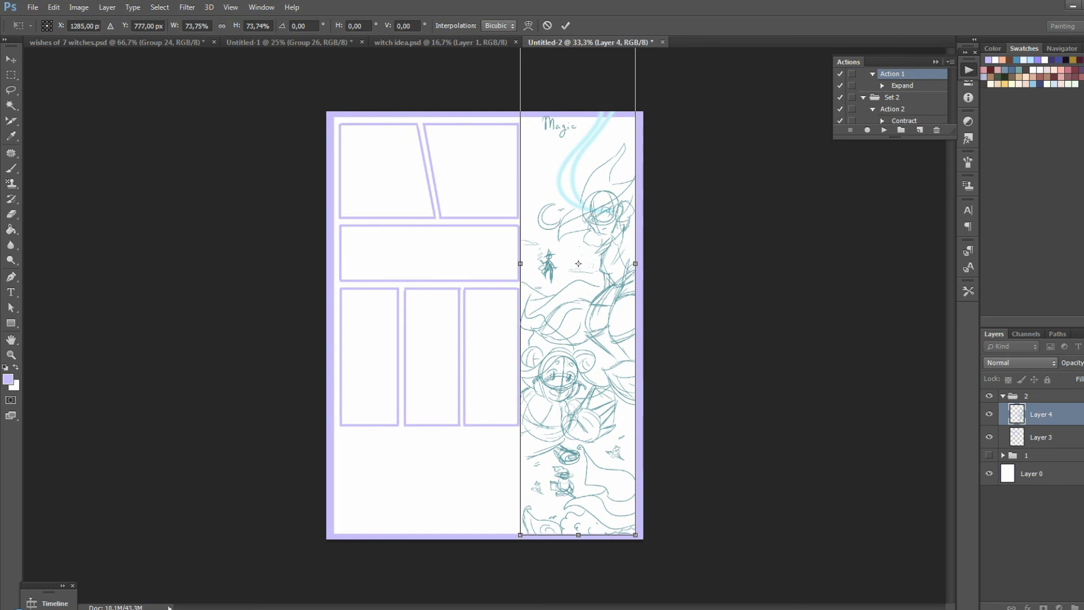
key(Return)
key(b)
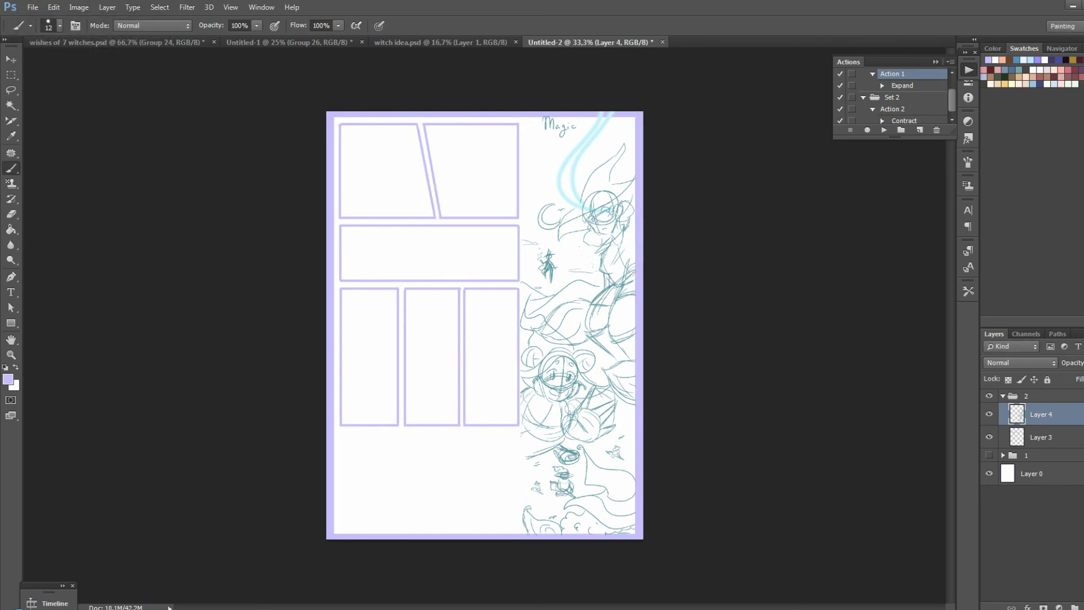
Set the brush size to 8 px and sketch a smiling witch's head, pointed hat and shoulders in the first row's second panel
key(ctrl+plus)
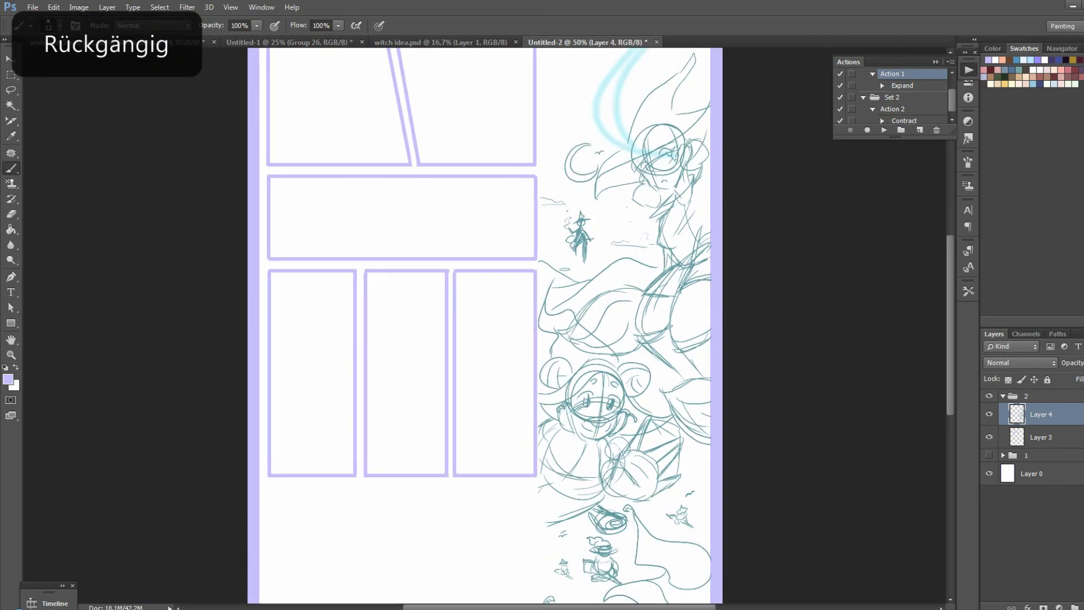
scroll(484, 325, up, 3)
scroll(485, 346, up, 1)
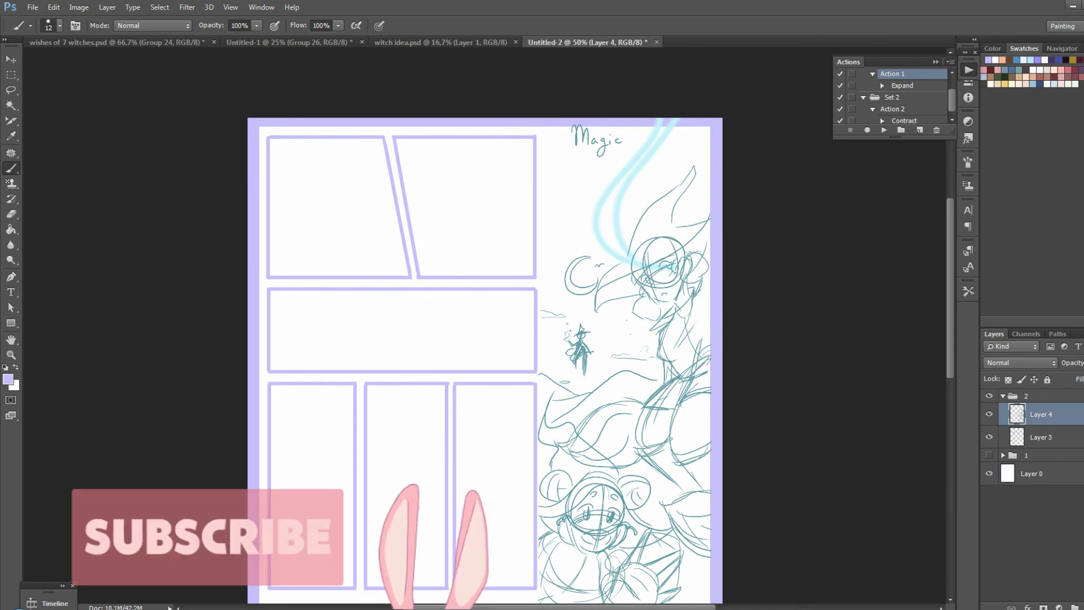
mouse_move(456, 171)
mouse_down()
mouse_move(492, 176)
mouse_move(439, 191)
mouse_move(490, 175)
mouse_up()
key(ctrl+z)
right_click(496, 205)
click(561, 334)
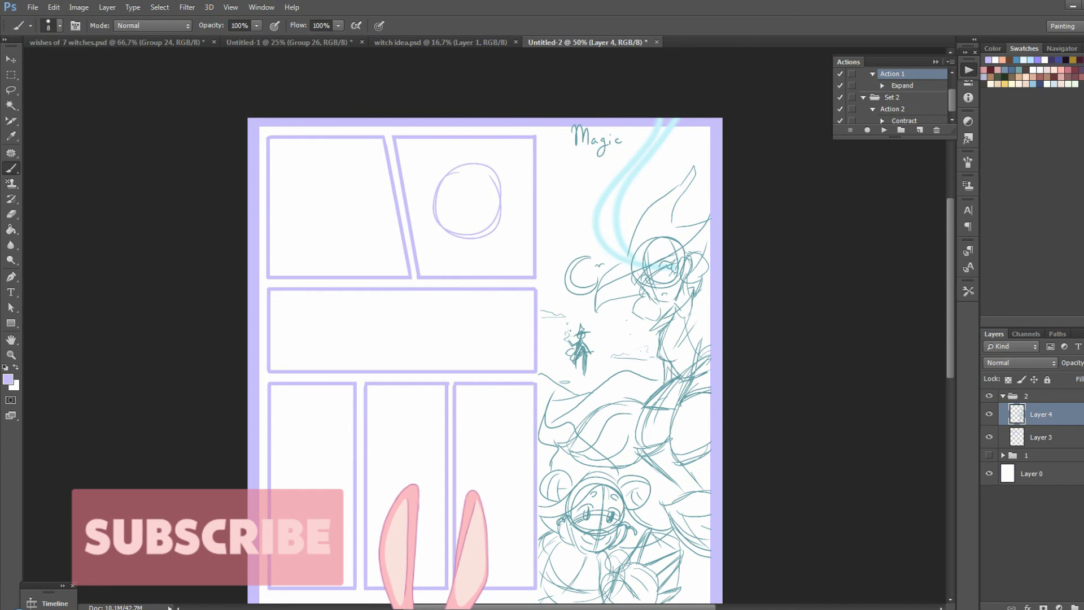
drag(421, 190, 525, 196)
mouse_move(405, 180)
mouse_down()
mouse_move(430, 205)
mouse_move(444, 177)
mouse_up()
drag(513, 193, 500, 212)
drag(441, 175, 475, 147)
mouse_move(475, 148)
mouse_down()
mouse_move(535, 131)
mouse_move(514, 195)
mouse_up()
drag(518, 197, 534, 205)
drag(446, 242, 430, 270)
drag(504, 240, 532, 261)
drag(460, 224, 480, 225)
Sketch the smiling witch's hat brim and point and two body lines in the first row's first panel
drag(332, 164, 374, 187)
mouse_move(270, 176)
mouse_down()
mouse_move(300, 202)
mouse_move(310, 169)
mouse_up()
drag(364, 202, 392, 188)
mouse_move(310, 163)
mouse_down()
mouse_move(331, 140)
mouse_move(366, 160)
mouse_up()
mouse_move(331, 212)
mouse_down()
mouse_move(346, 212)
mouse_move(309, 267)
mouse_up()
drag(350, 237, 364, 268)
Sketch four oval text placeholders over the "Magic" witch artwork, two near its top and two farther down
mouse_move(628, 134)
mouse_down()
mouse_move(645, 198)
mouse_move(560, 180)
mouse_up()
mouse_move(641, 324)
mouse_down()
mouse_move(649, 404)
mouse_move(640, 401)
mouse_up()
scroll(485, 361, down, 3)
mouse_move(545, 302)
mouse_down()
mouse_move(578, 344)
mouse_move(556, 377)
mouse_up()
Sketch two oval text placeholders in the first row, one in the second panel's lower corner and one across the slanted gutter
scroll(485, 326, down, 2)
scroll(485, 326, up, 3)
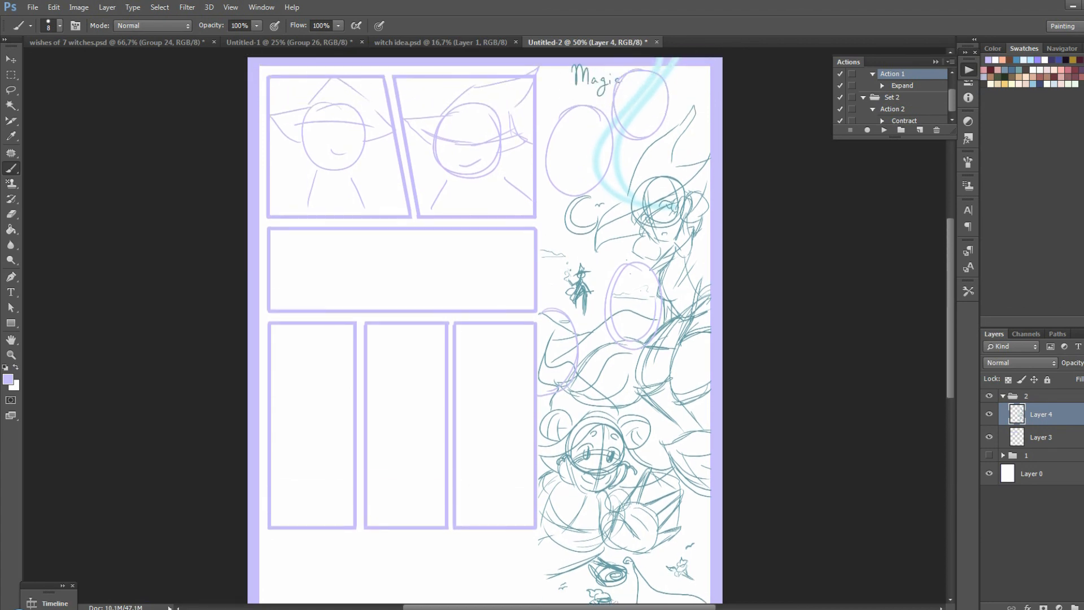
drag(515, 189, 507, 241)
key(ctrl+z)
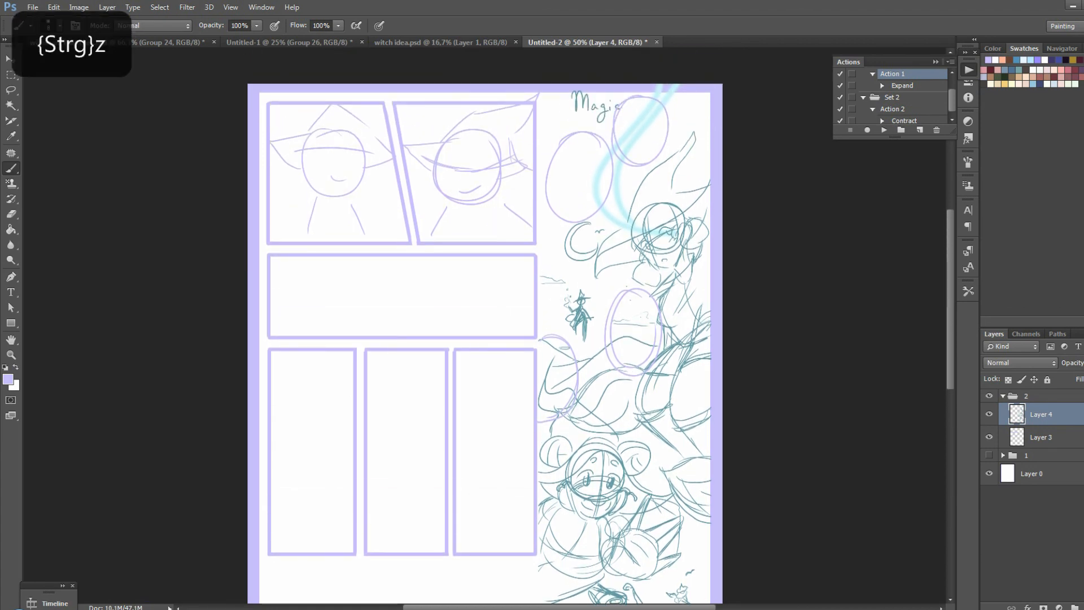
drag(519, 183, 501, 237)
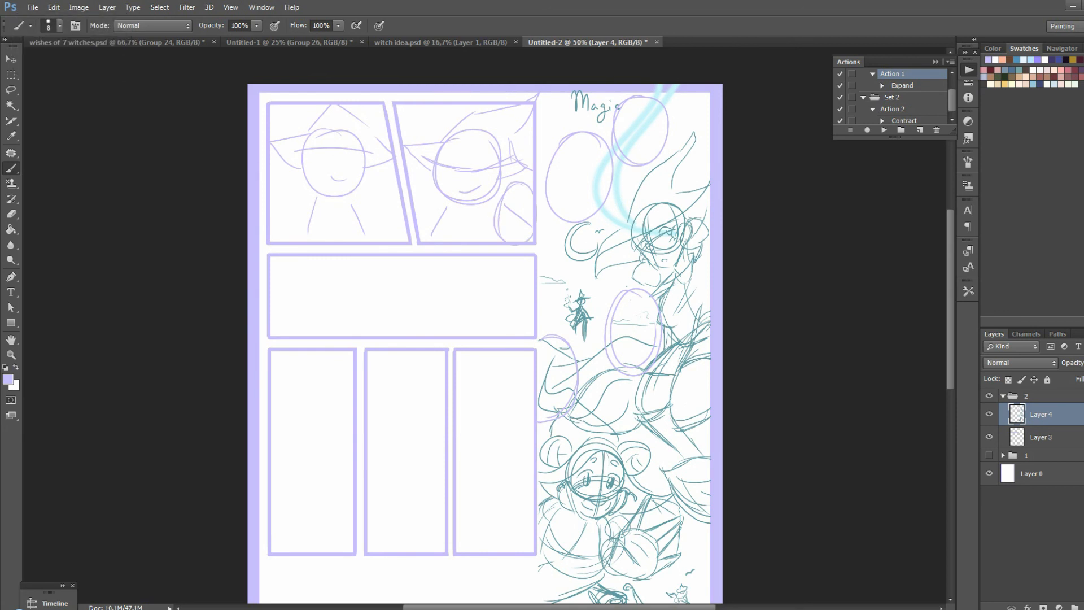
drag(408, 169, 398, 239)
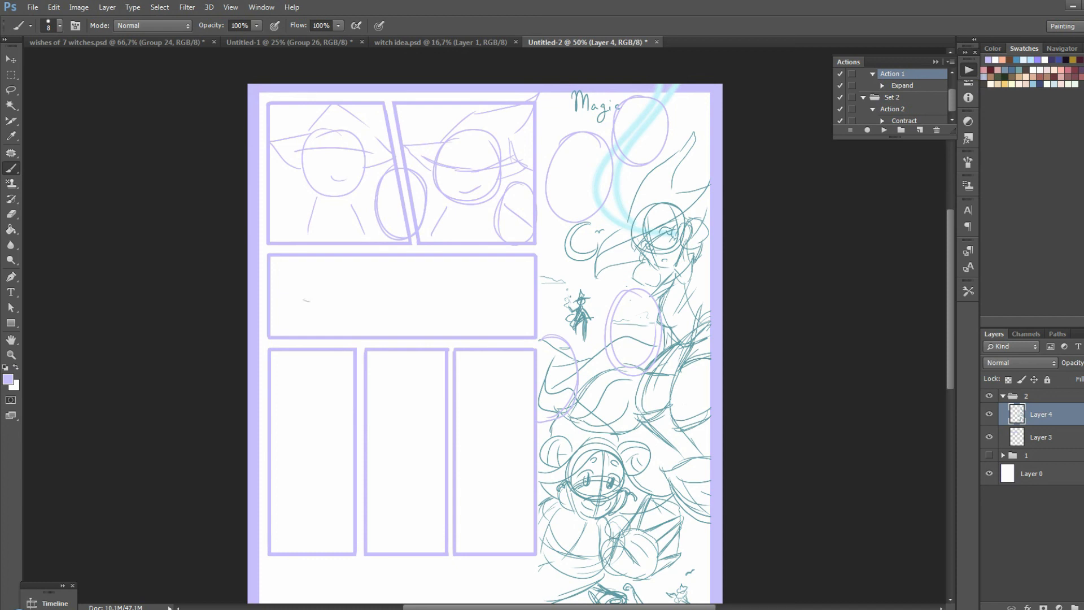
Sketch a broom with a long handle and rounded bristles across the low, wide panel
drag(303, 301, 515, 299)
key(ctrl+z)
drag(275, 330, 462, 312)
mouse_move(458, 307)
mouse_down()
mouse_move(515, 281)
mouse_move(465, 326)
mouse_up()
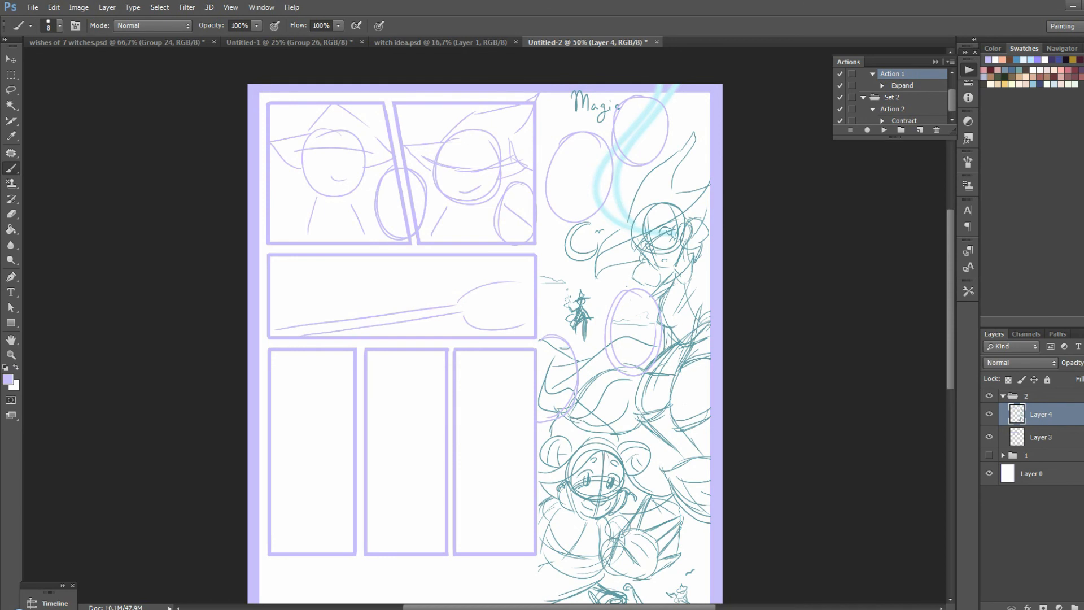
Sketch the rider's body and limbs around the broom handle in the low, wide panel
drag(342, 284, 328, 320)
mouse_move(337, 328)
mouse_down()
mouse_move(360, 337)
mouse_move(429, 323)
mouse_up()
drag(420, 335, 433, 324)
drag(379, 270, 343, 284)
drag(377, 272, 341, 287)
drag(346, 259, 343, 284)
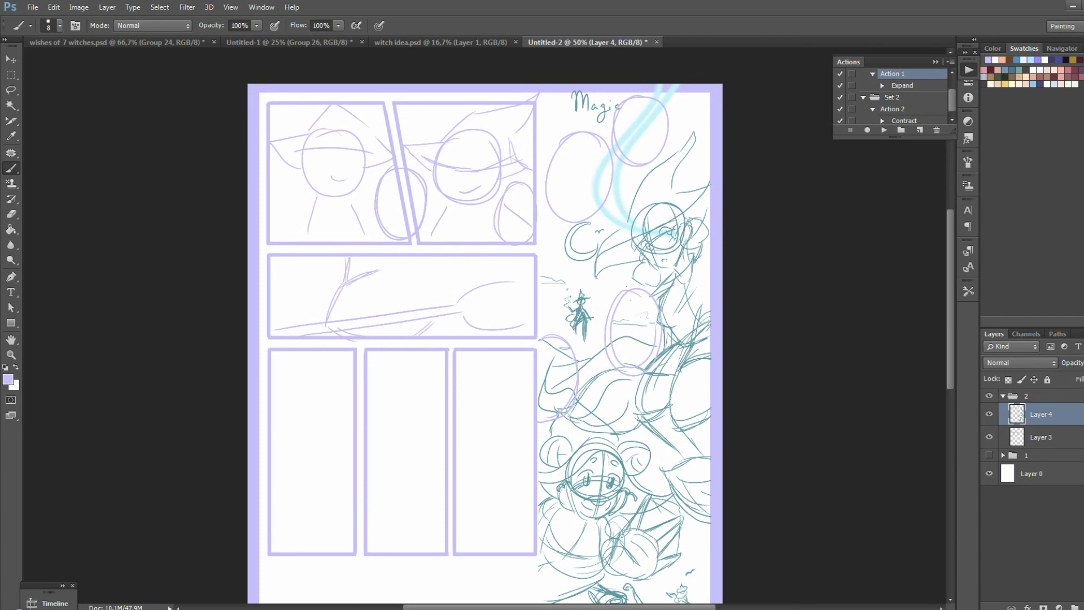
drag(331, 263, 312, 322)
drag(330, 259, 305, 314)
mouse_move(425, 306)
mouse_down()
mouse_move(448, 337)
mouse_move(427, 306)
mouse_up()
drag(428, 258, 440, 289)
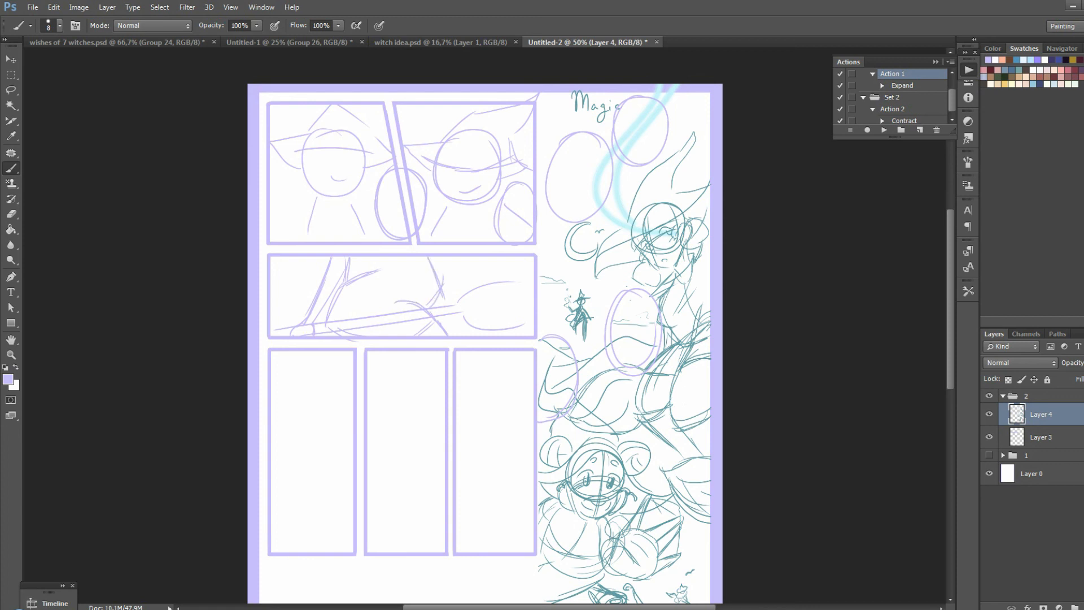
Outline the two upper ovals over the witch artwork and the two first-row ovals with rectangular text boxes
mouse_move(616, 102)
mouse_down()
mouse_move(616, 161)
mouse_move(671, 102)
mouse_move(671, 157)
mouse_up()
drag(671, 158, 621, 160)
drag(553, 144, 555, 220)
mouse_move(554, 139)
mouse_down()
mouse_move(611, 139)
mouse_move(611, 212)
mouse_up()
mouse_move(610, 217)
mouse_down()
mouse_move(564, 217)
mouse_move(585, 215)
mouse_up()
drag(500, 184, 499, 242)
drag(376, 168, 377, 242)
mouse_move(376, 170)
mouse_down()
mouse_move(425, 172)
mouse_move(426, 242)
mouse_up()
drag(424, 240, 379, 240)
Add a text box above the broom bristles in the wide panel, and outline the two lower artwork ovals with rectangles
drag(455, 255, 455, 295)
drag(454, 295, 535, 303)
drag(610, 293, 611, 362)
mouse_move(608, 294)
mouse_down()
mouse_move(649, 294)
mouse_move(661, 369)
mouse_up()
drag(657, 368, 639, 367)
drag(544, 339, 572, 339)
drag(576, 339, 575, 412)
drag(574, 417, 539, 419)
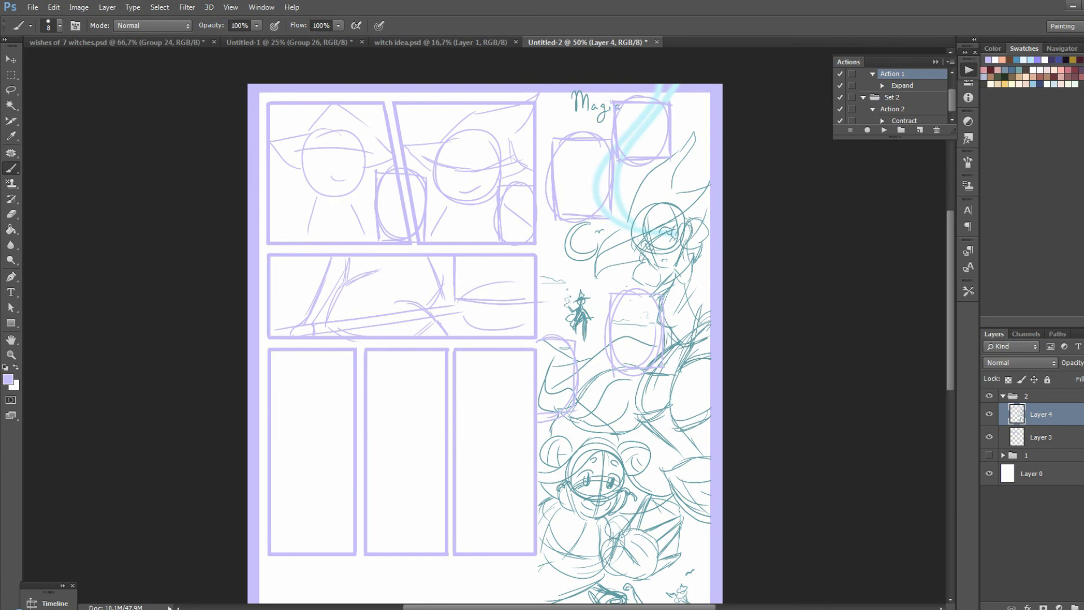
Sketch a long slanted broom running across all three narrow panels, with its bristles in the last one
scroll(485, 326, down, 2)
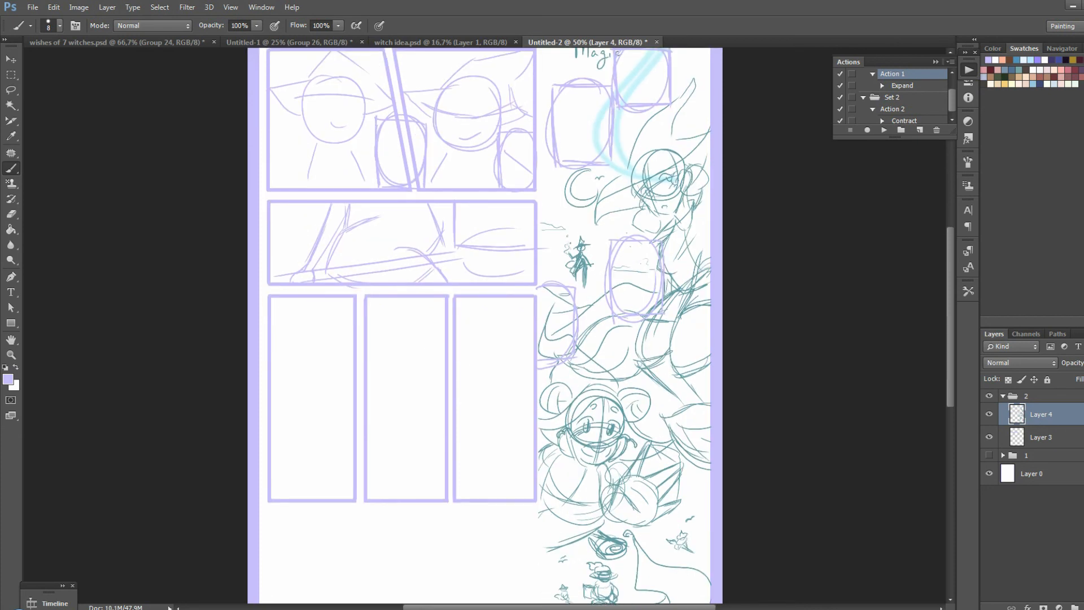
drag(291, 497, 446, 455)
mouse_move(327, 490)
mouse_down()
mouse_move(483, 452)
mouse_move(525, 419)
mouse_up()
drag(481, 462, 523, 472)
Sketch the witch's round head and wide-brimmed hat in the first narrow panel, with the brim reaching into the second
drag(323, 327, 326, 329)
drag(274, 384, 354, 348)
drag(295, 326, 272, 367)
drag(368, 350, 393, 337)
drag(311, 298, 292, 333)
drag(352, 302, 351, 323)
Sketch the witch's body, arms and legs sitting on the broom across the first two narrow panels
mouse_move(295, 374)
mouse_down()
mouse_move(345, 380)
mouse_move(338, 440)
mouse_up()
mouse_move(333, 396)
mouse_down()
mouse_move(353, 443)
mouse_move(423, 486)
mouse_up()
drag(373, 441, 412, 489)
drag(429, 451, 435, 497)
drag(353, 450, 347, 483)
drag(333, 435, 327, 497)
drag(344, 461, 337, 487)
drag(382, 405, 443, 448)
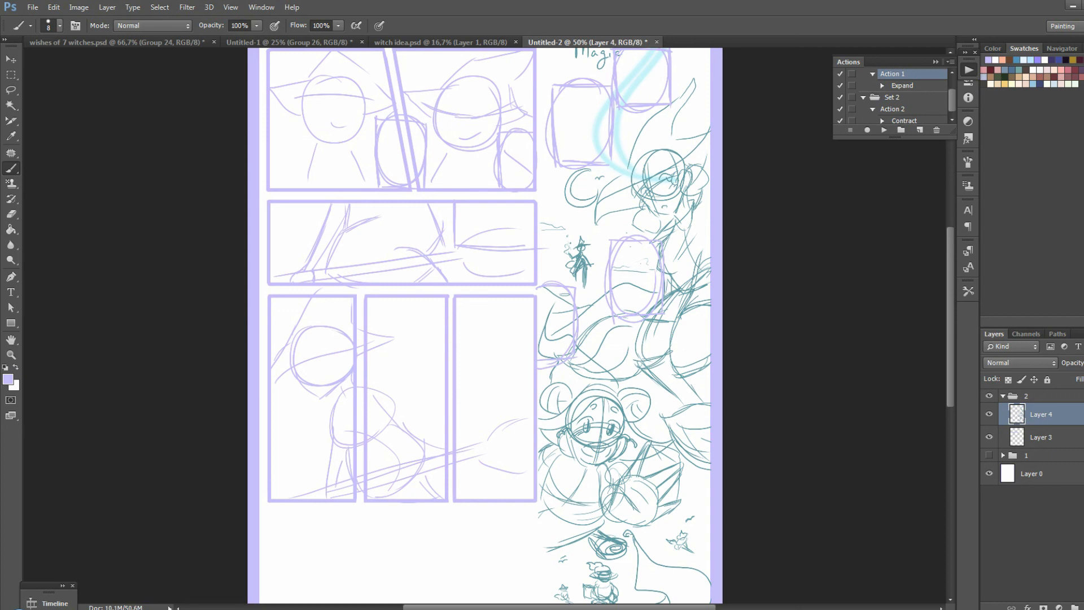
Draw tall text boxes in the second and third narrow panels and add short placeholder text lines to the page's text boxes
drag(402, 298, 445, 387)
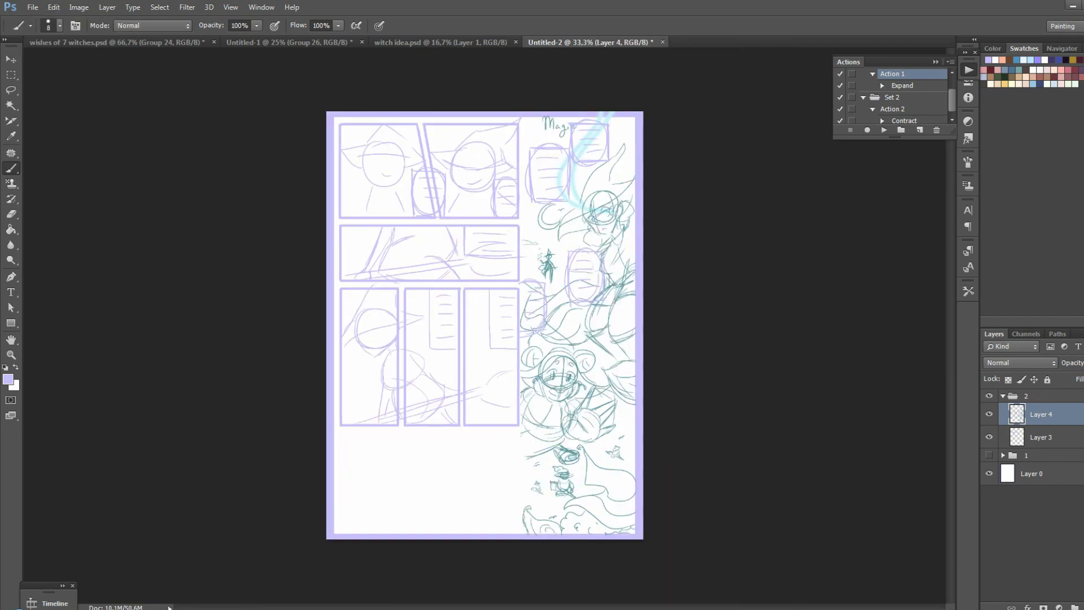
key(ctrl+z)
key(ctrl+plus)
scroll(485, 326, down, 3)
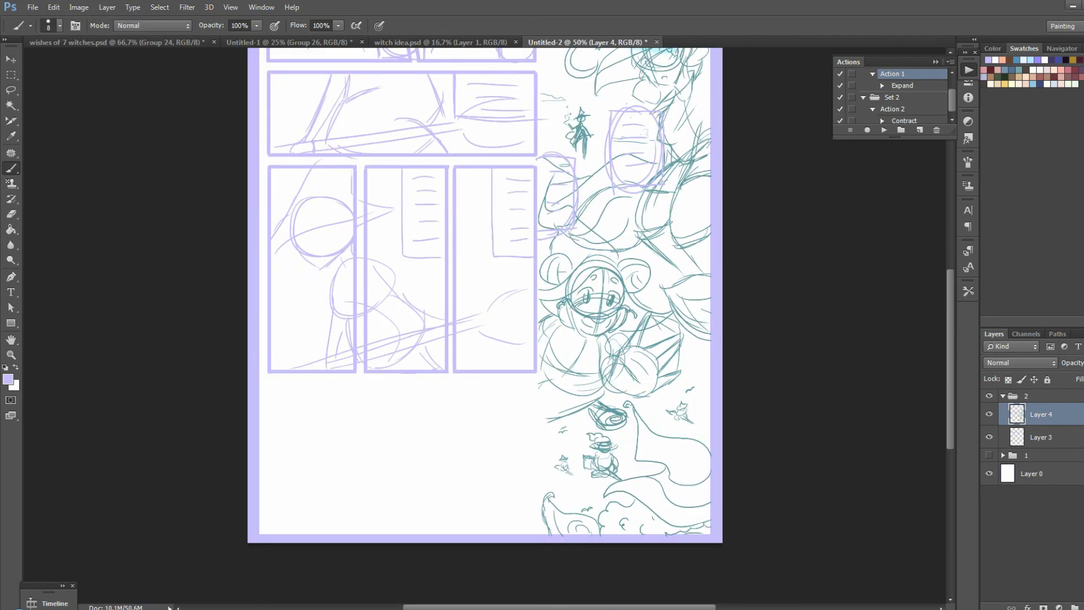